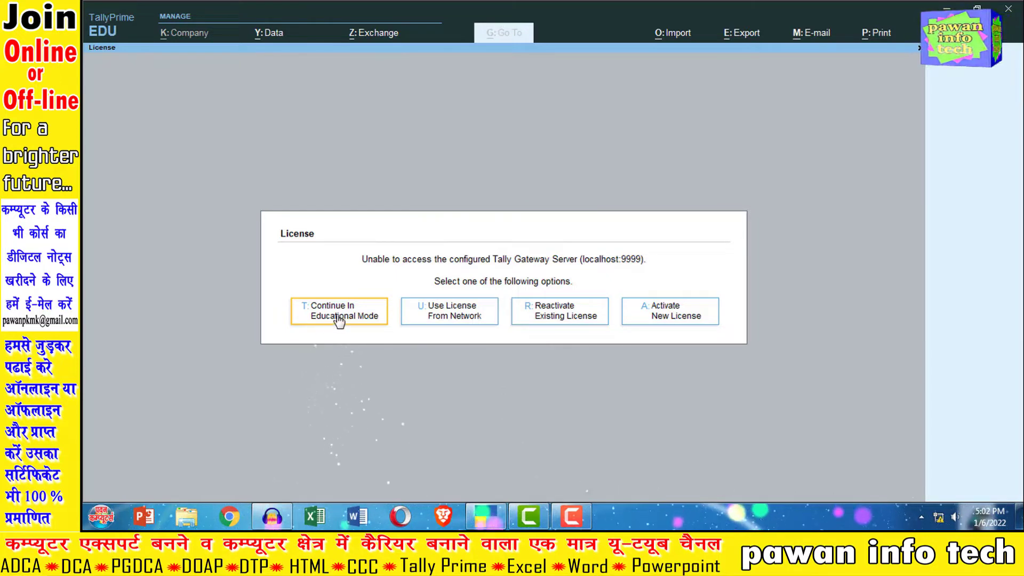
Step: Continue in Educational Mode and shut the company Pawan Info Tech Pvt. Ltd
{"action": "left_click", "coordinate": [339, 317]}
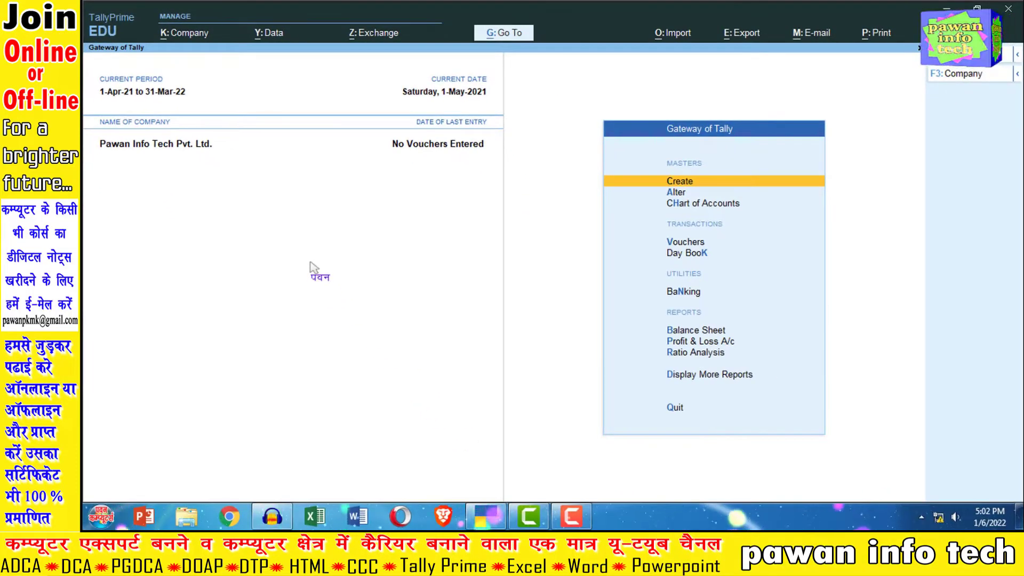
{"action": "key", "text": "ctrl+F3"}
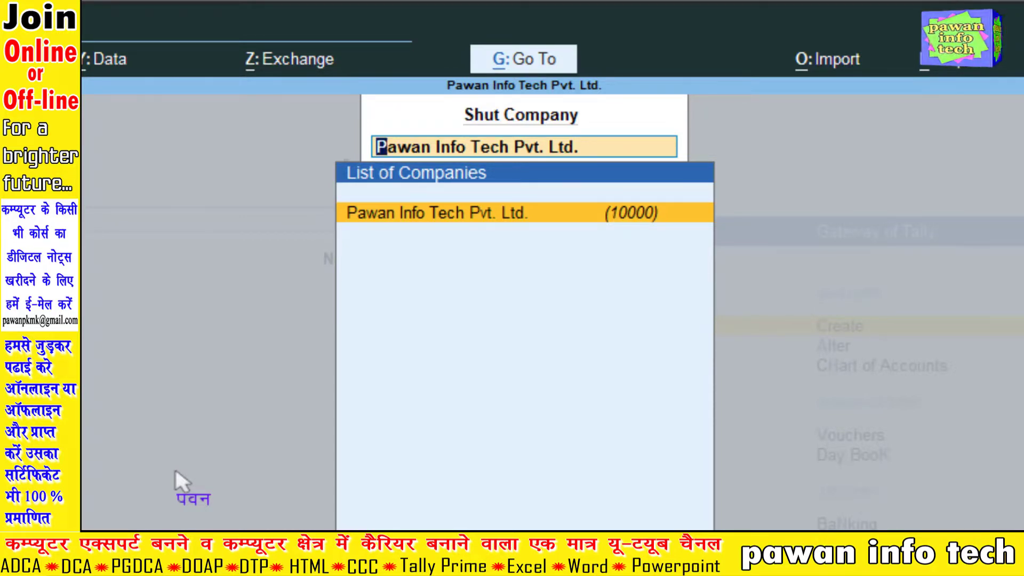
{"action": "key", "text": "Return"}
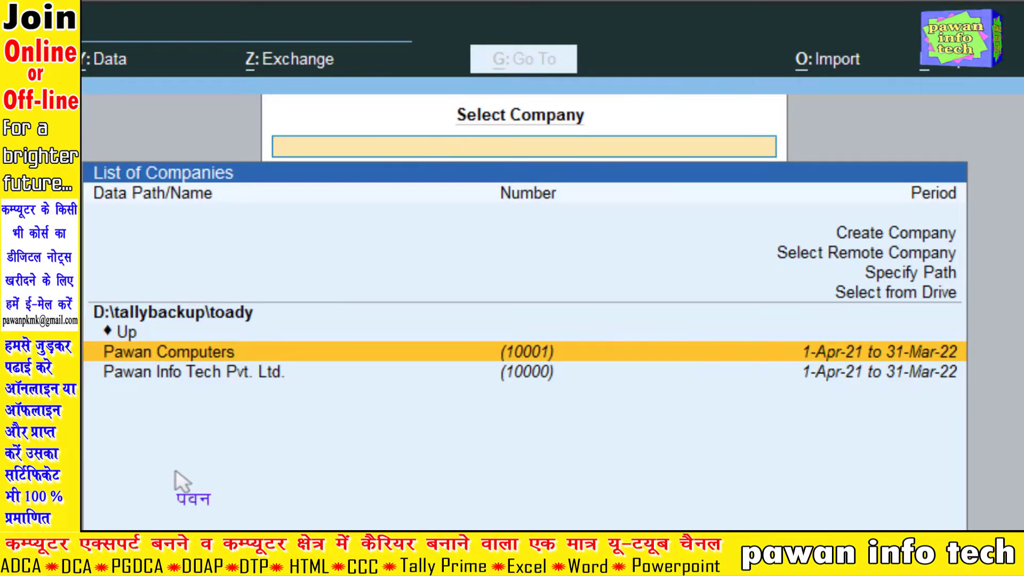
Step: Open the company Pawan Computers from the company list
{"action": "key", "text": "Down"}
{"action": "key", "text": "Up"}
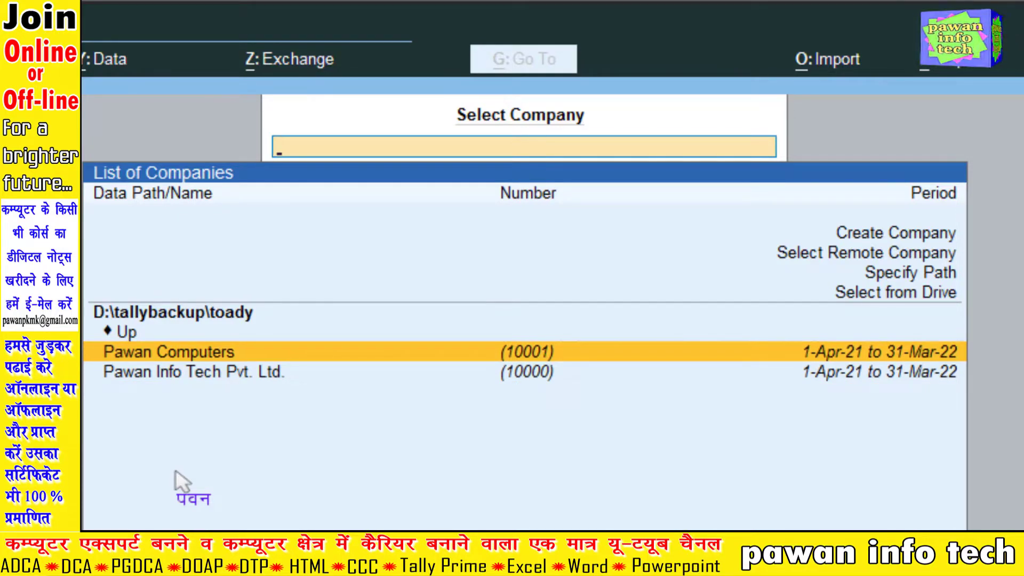
{"action": "key", "text": "Return"}
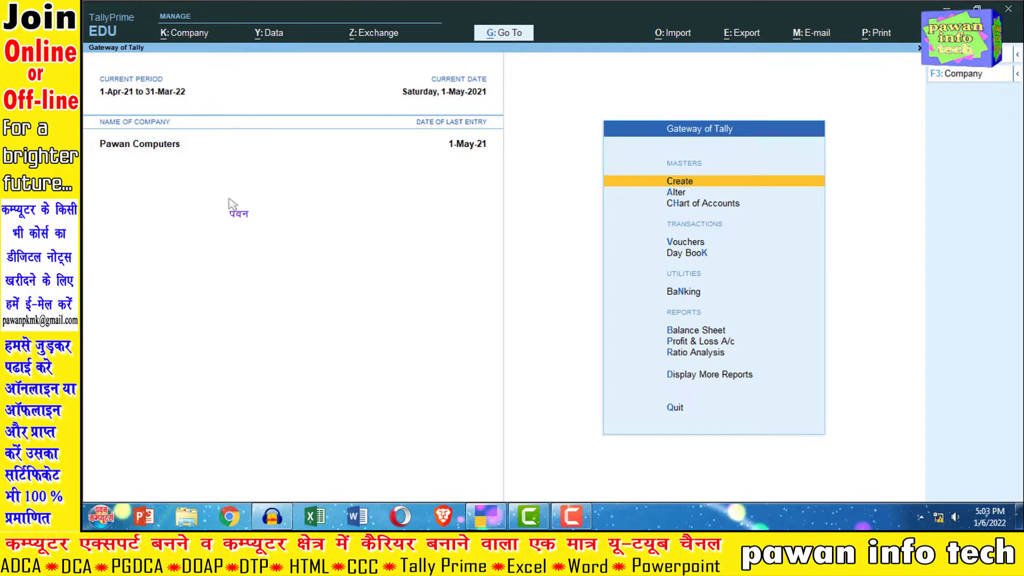
Step: Examine the Balance Sheet of Pawan Computers in detailed format, then return to the Gateway of Tally
{"action": "key", "text": "Down"}
{"action": "key", "text": "Down"}
{"action": "key", "text": "Down"}
{"action": "key", "text": "Down"}
{"action": "key", "text": "Down"}
{"action": "key", "text": "Down"}
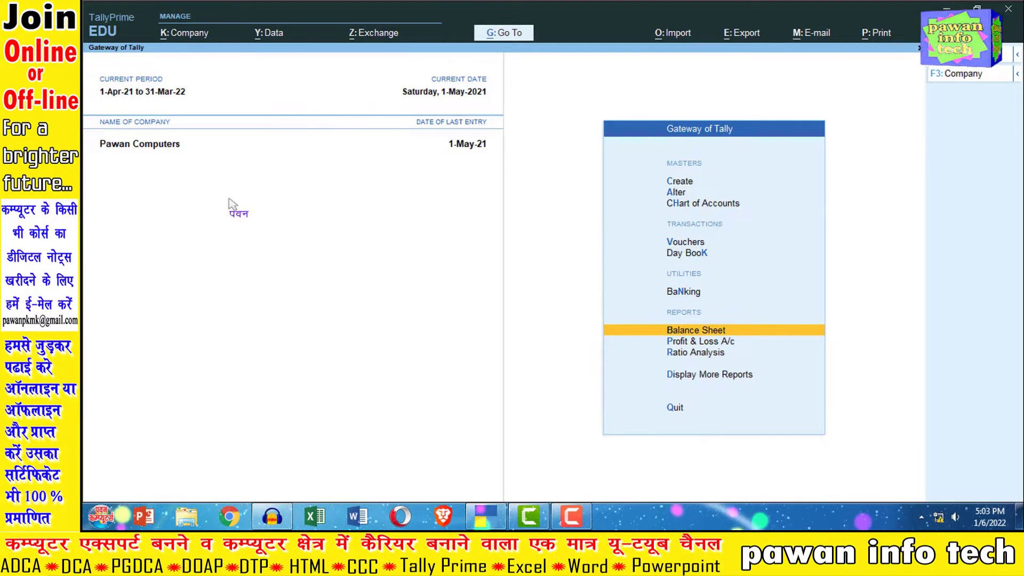
{"action": "key", "text": "Return"}
{"action": "key", "text": "alt+F5"}
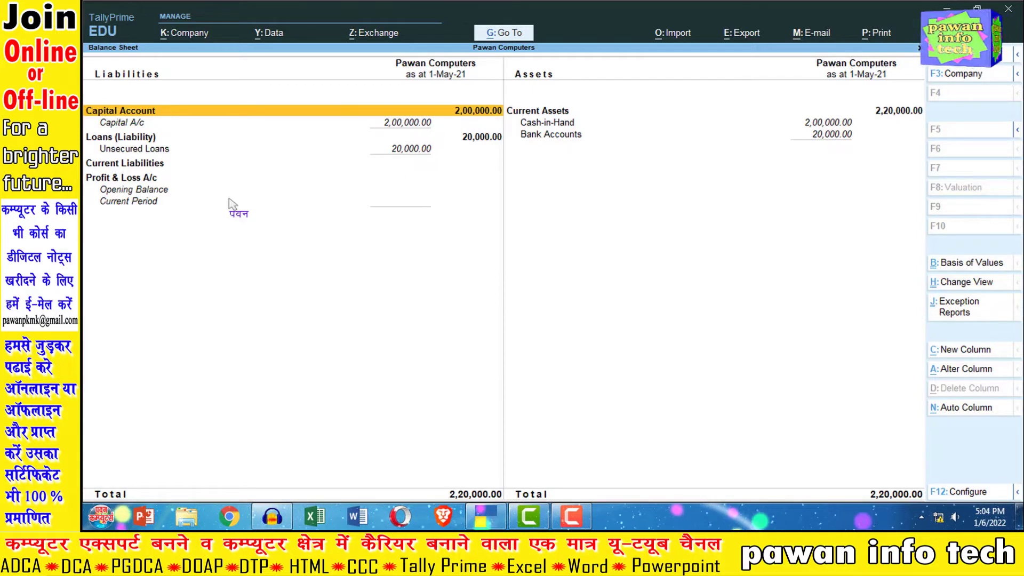
{"action": "key", "text": "Escape"}
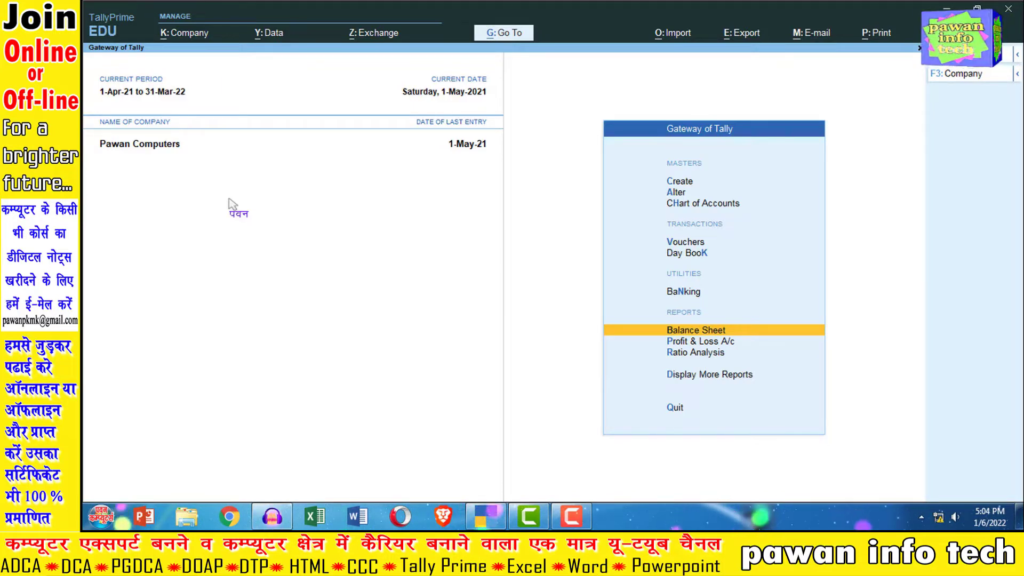
Step: Start a new ledger master named Computer A/c, leaving the alias blank
{"action": "key", "text": "Up"}
{"action": "key", "text": "Up"}
{"action": "key", "text": "Up"}
{"action": "key", "text": "Up"}
{"action": "key", "text": "Up"}
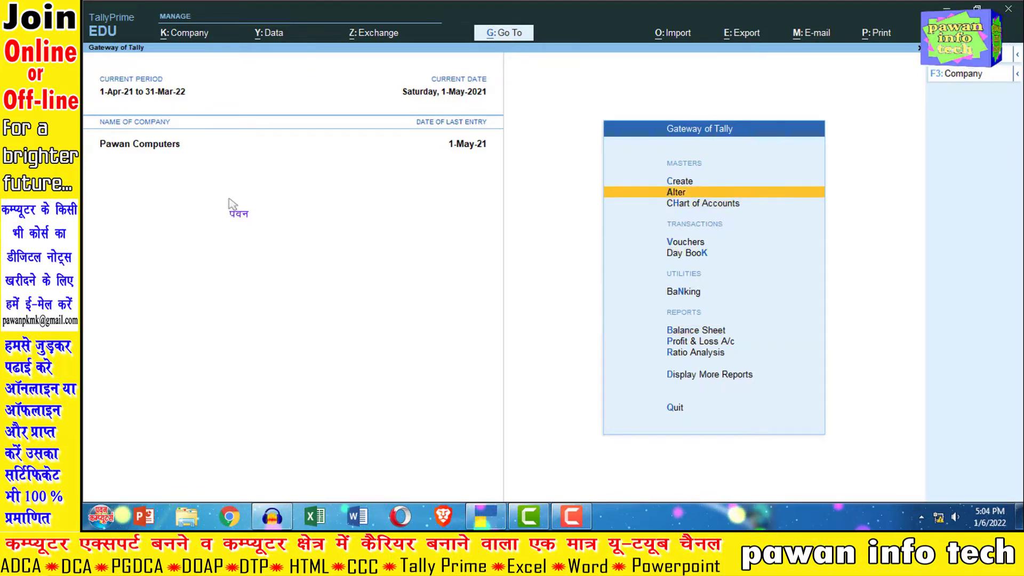
{"action": "key", "text": "Up"}
{"action": "key", "text": "Return"}
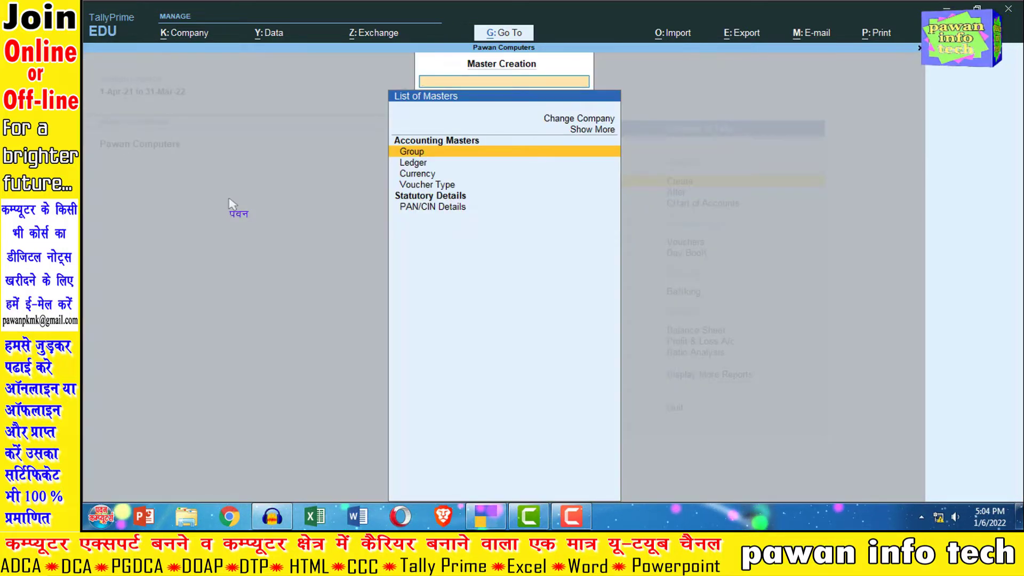
{"action": "key", "text": "Down"}
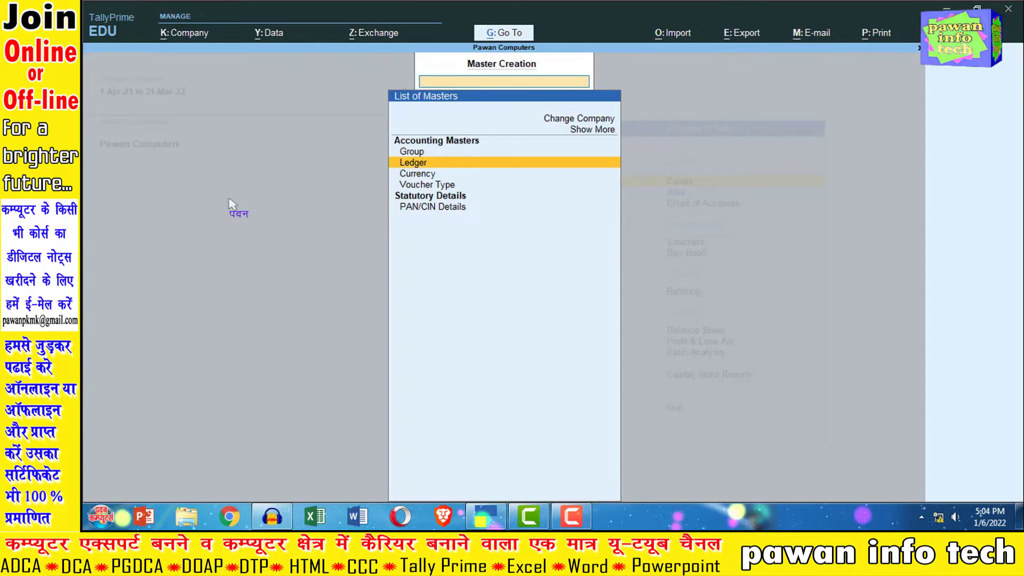
{"action": "key", "text": "Return"}
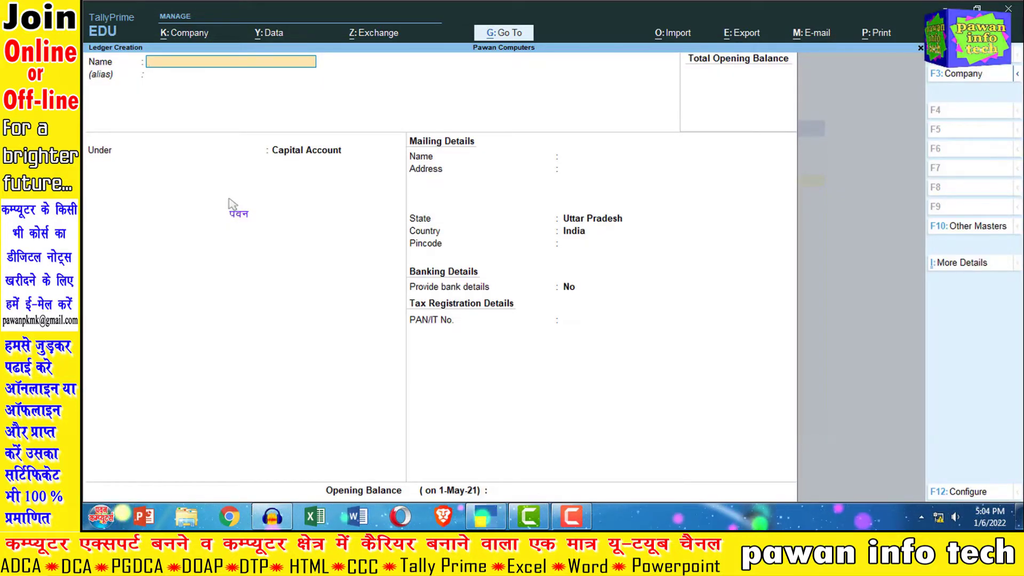
{"action": "type", "text": "Co"}
{"action": "type", "text": "mputer"}
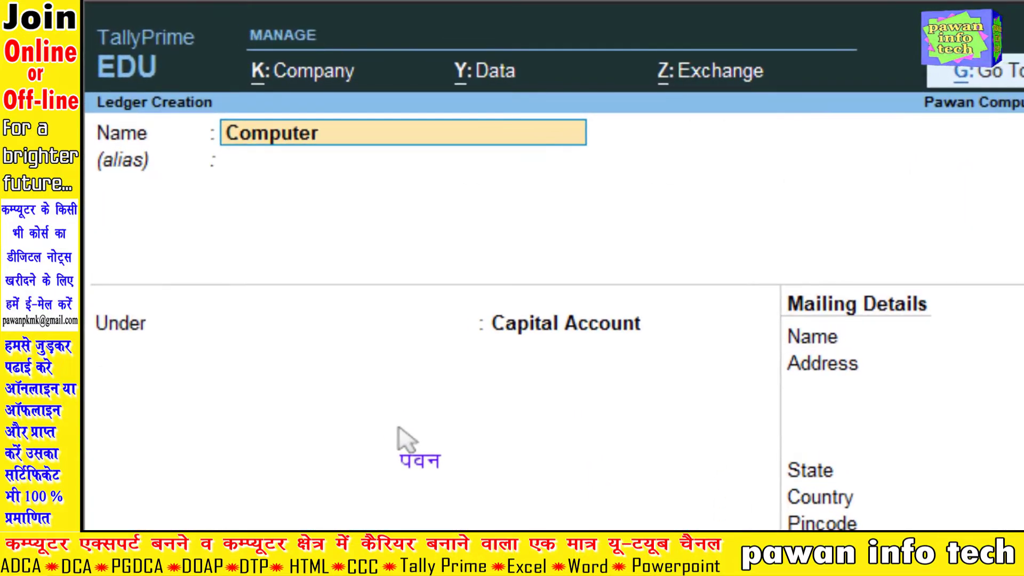
{"action": "type", "text": " A/c"}
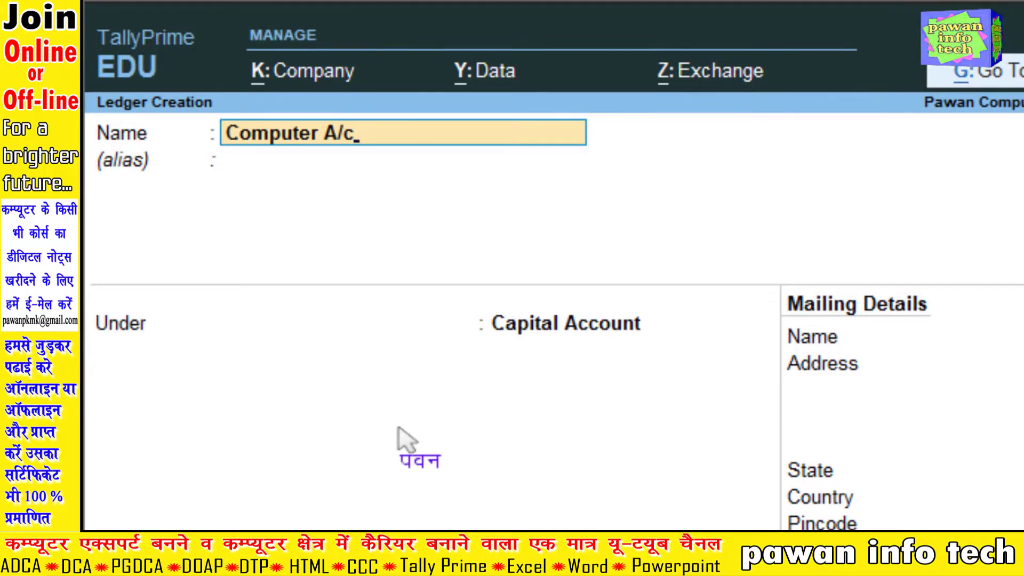
{"action": "key", "text": "Return"}
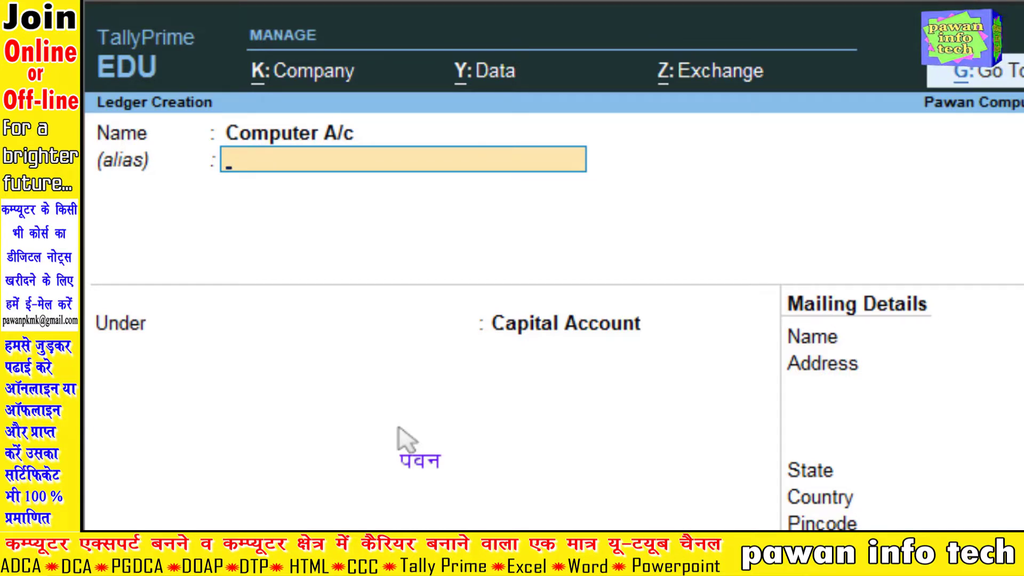
{"action": "key", "text": "Return"}
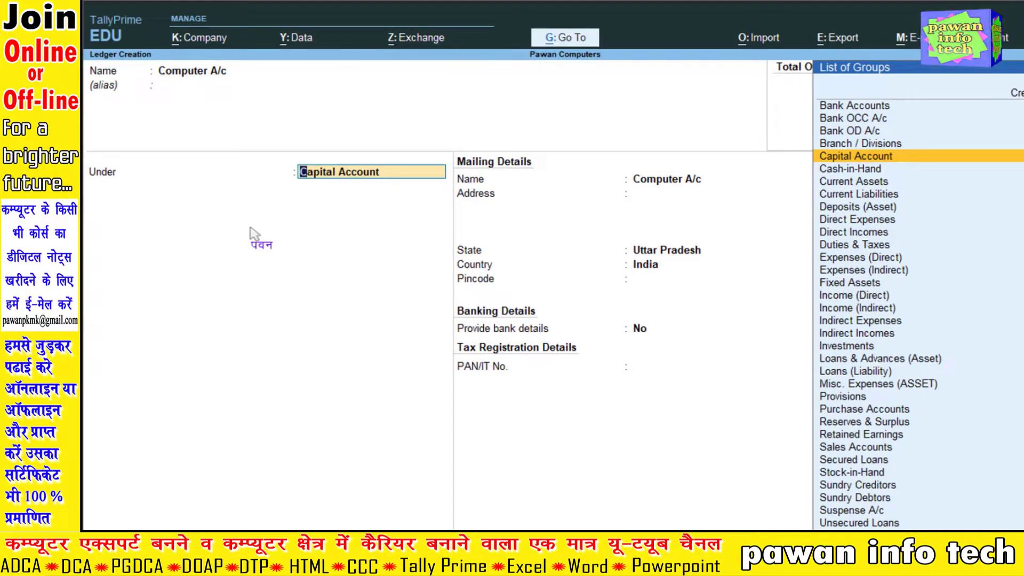
Step: Place the Computer A/c ledger under Fixed Assets, save it with default mailing details and no opening balance, and leave ledger creation
{"action": "type", "text": "Fi"}
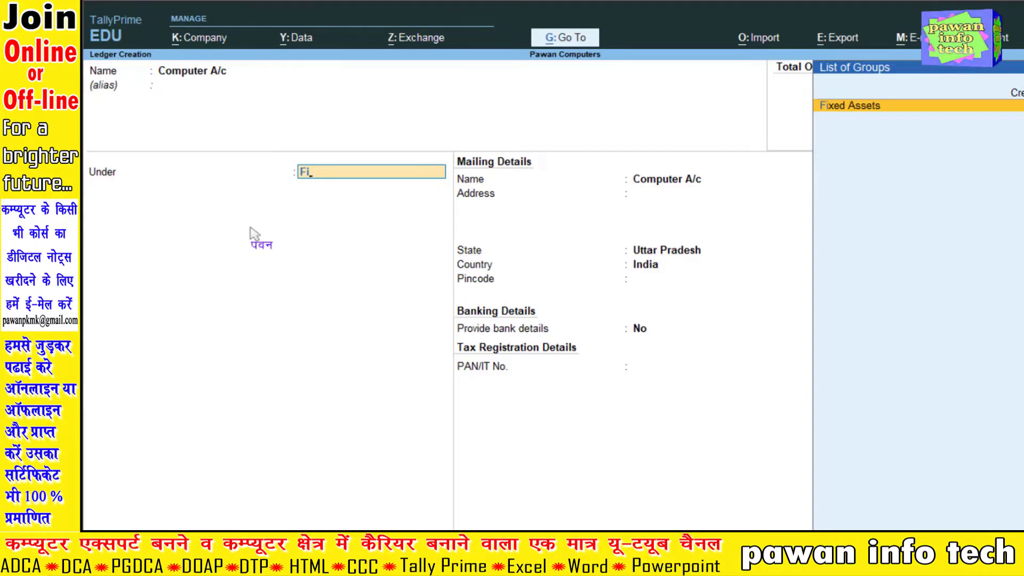
{"action": "key", "text": "Return"}
{"action": "key", "text": "Return"}
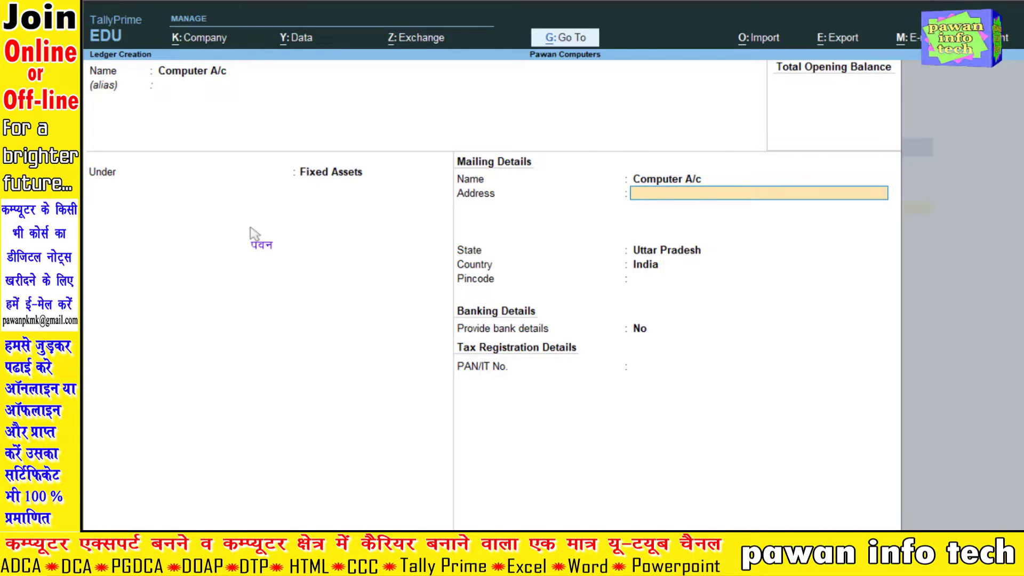
{"action": "key", "text": "Return"}
{"action": "key", "text": "Return"}
{"action": "key", "text": "Return"}
{"action": "key", "text": "Return"}
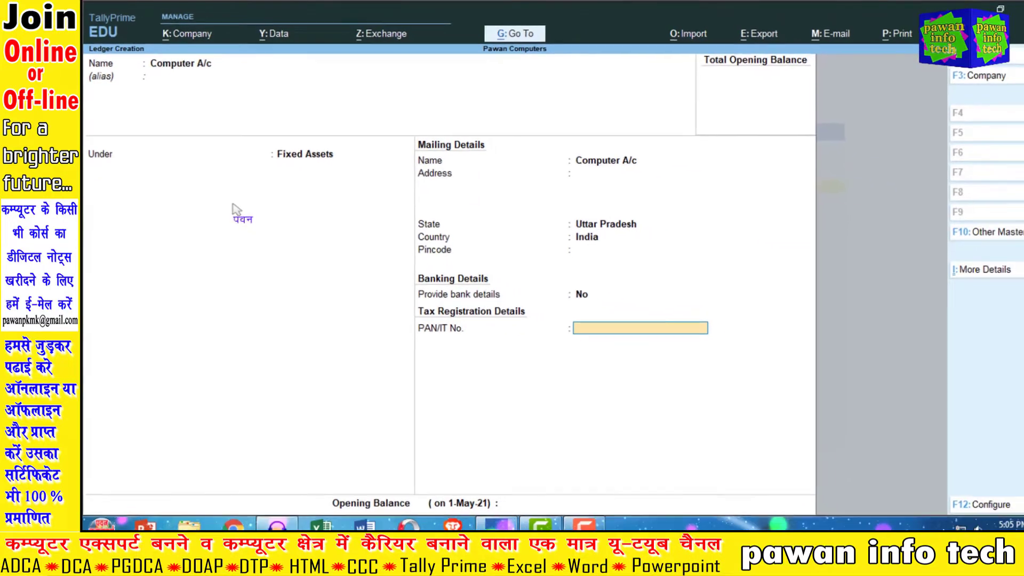
{"action": "key", "text": "Return"}
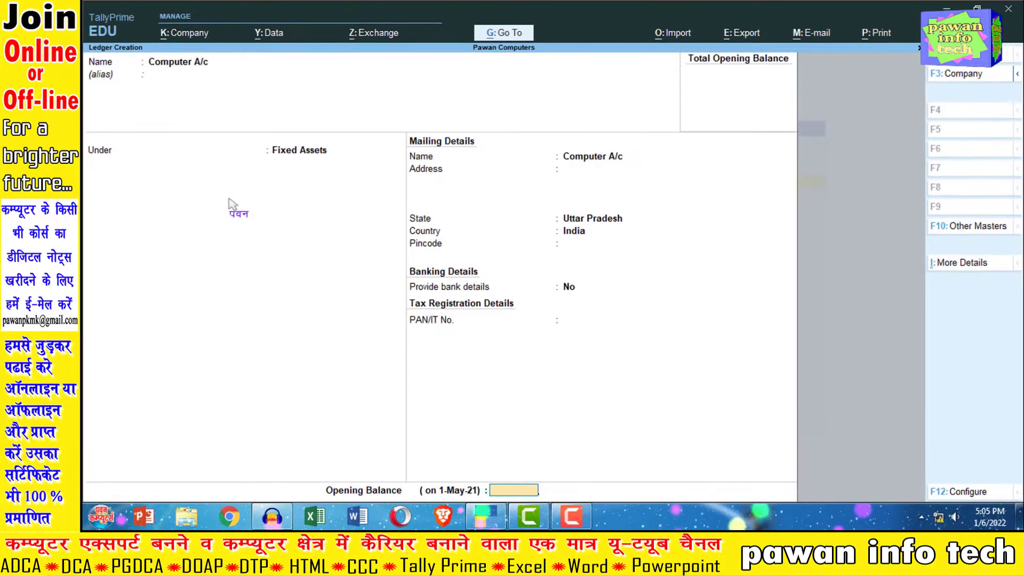
{"action": "key", "text": "Return"}
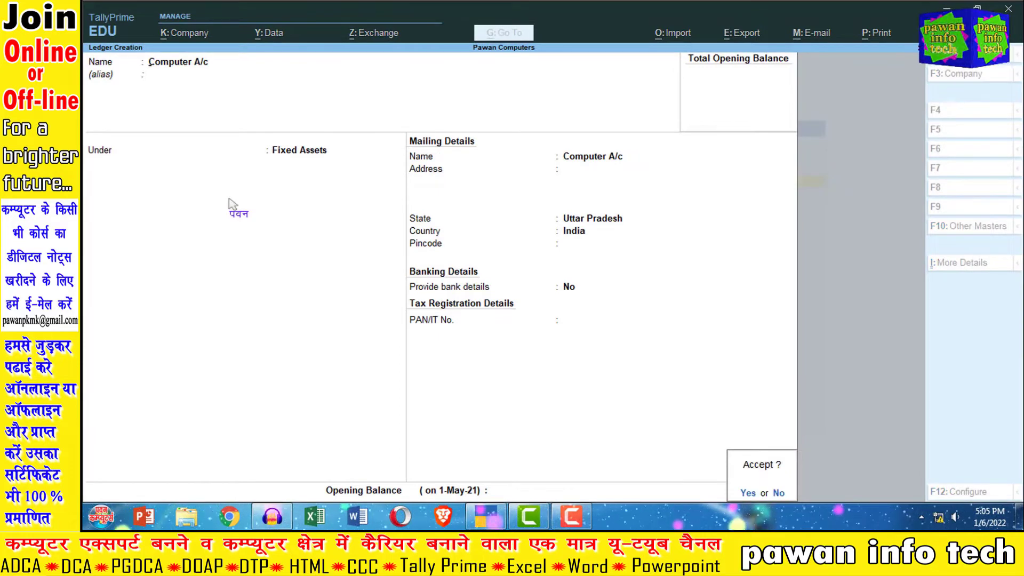
{"action": "key", "text": "Return"}
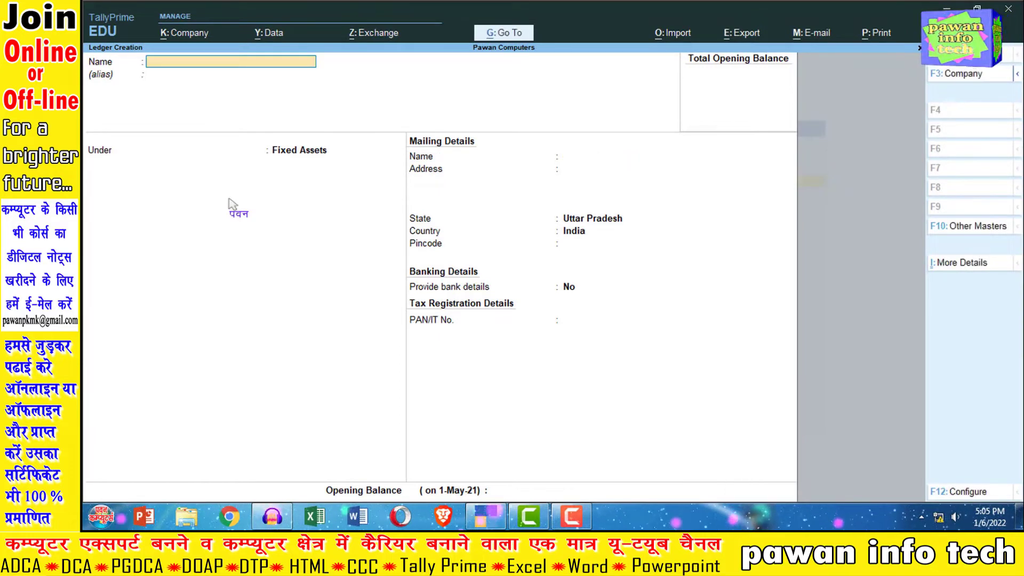
{"action": "key", "text": "Escape"}
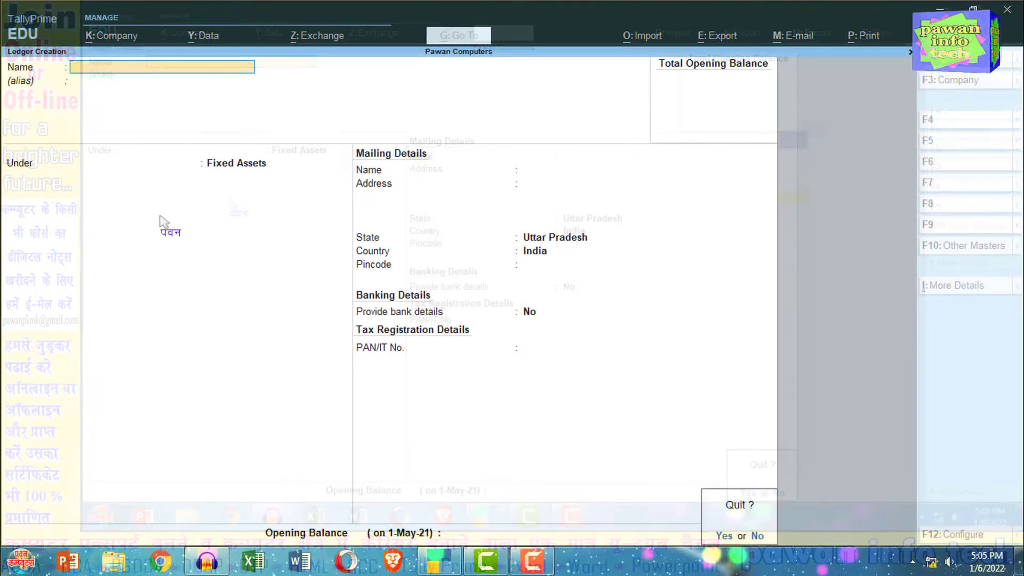
{"action": "key", "text": "y"}
{"action": "key", "text": "Escape"}
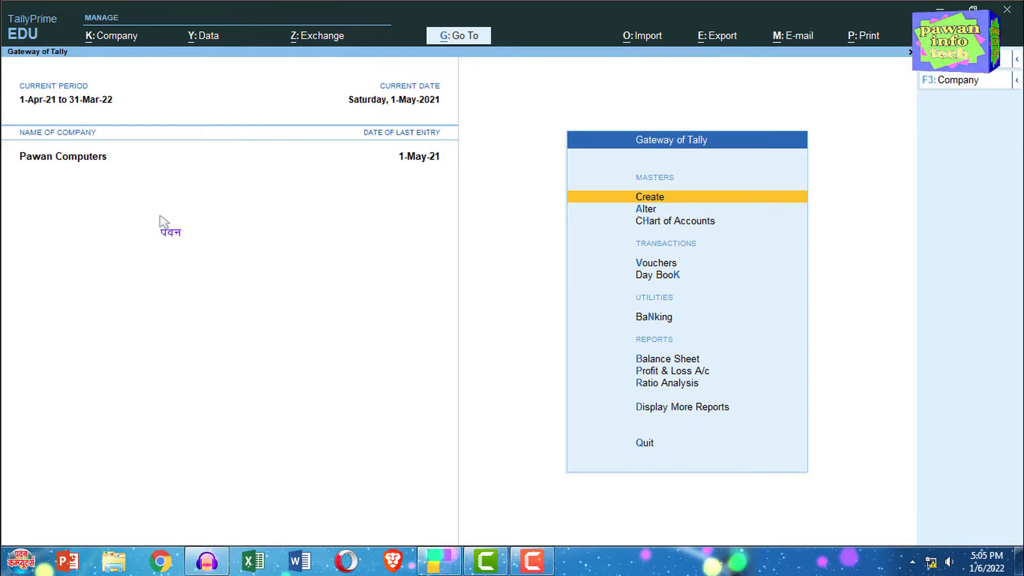
Step: Open a new payment voucher and keep its voucher mode as Single Entry
{"action": "key", "text": "Down"}
{"action": "key", "text": "Down"}
{"action": "key", "text": "Down"}
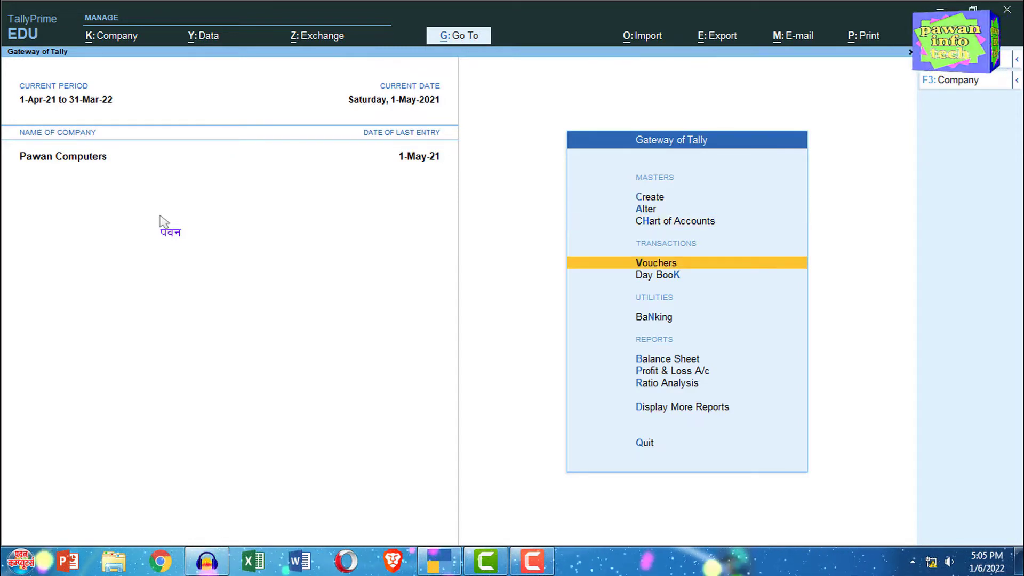
{"action": "key", "text": "Return"}
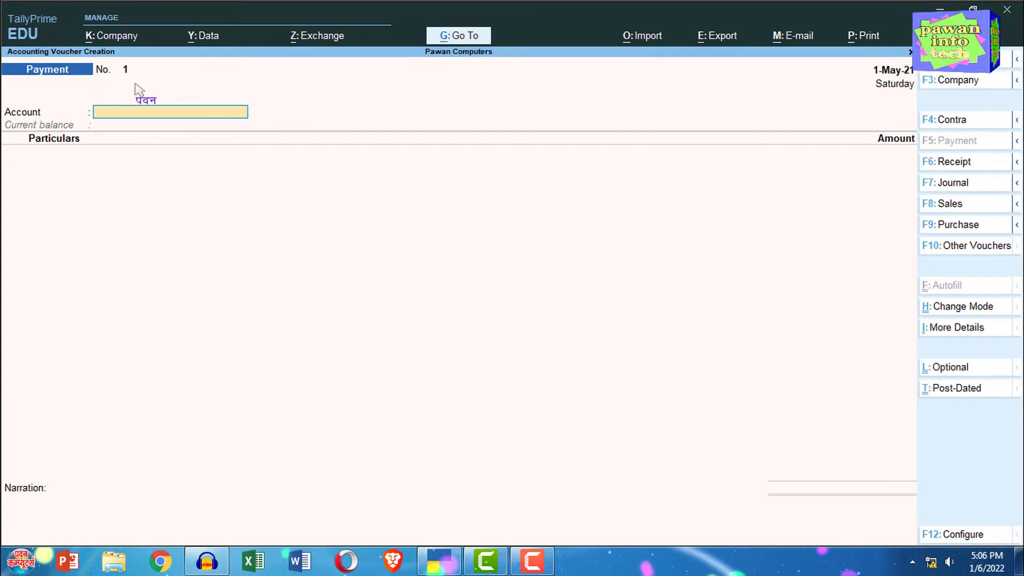
{"action": "left_click", "coordinate": [963, 308]}
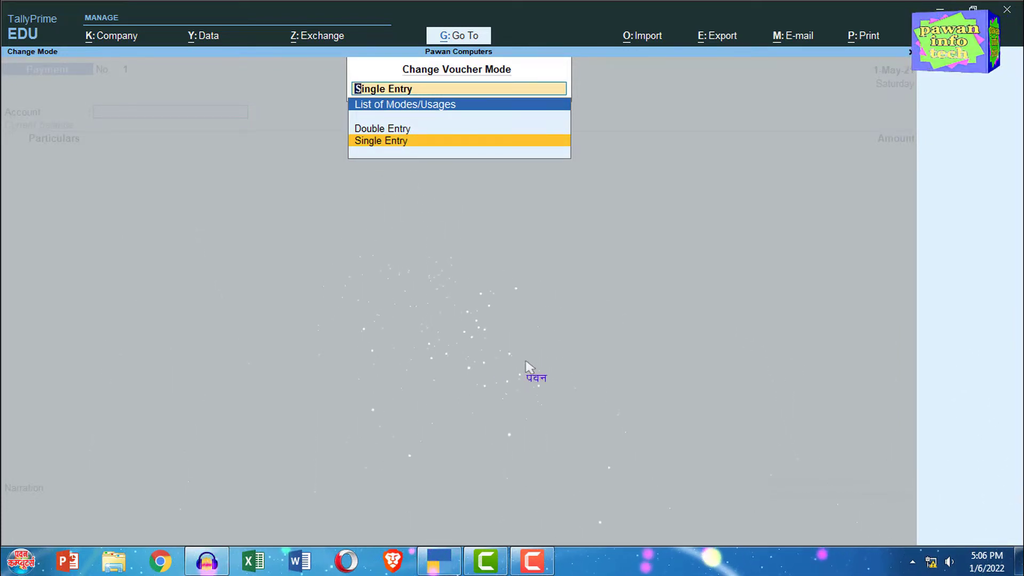
{"action": "key", "text": "Return"}
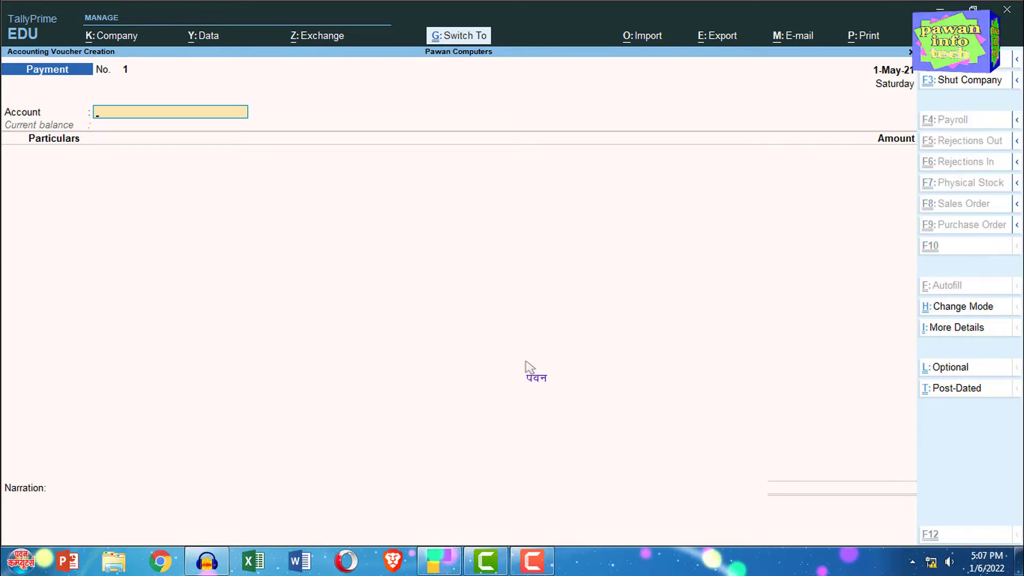
{"action": "key", "text": "ctrl+h"}
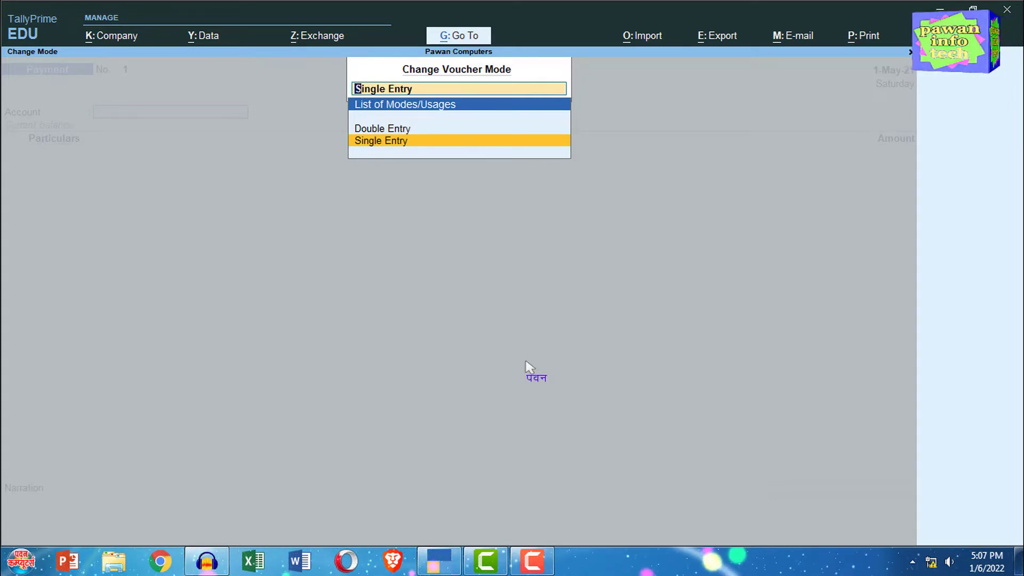
{"action": "key", "text": "Return"}
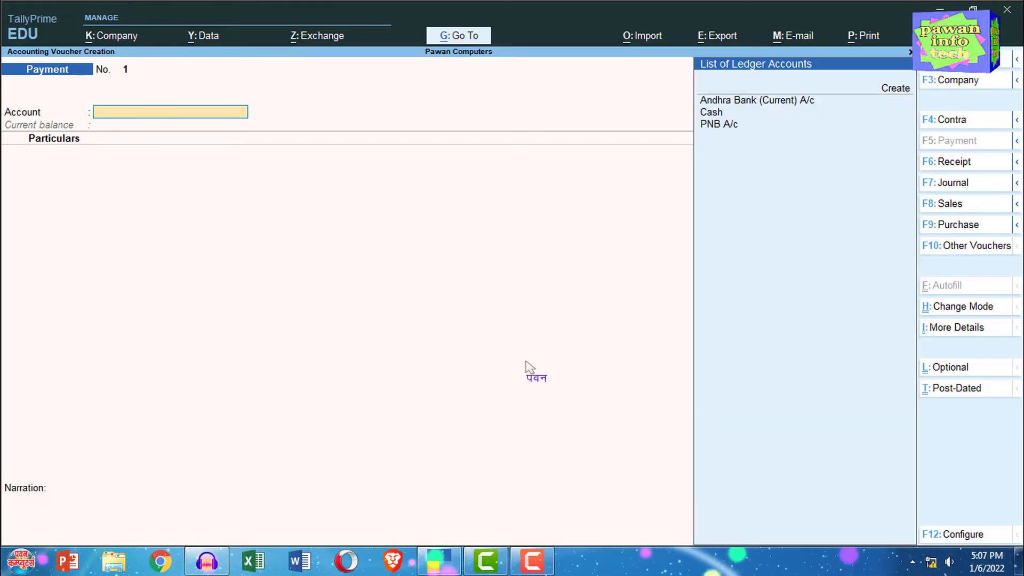
Step: Set Cash as the account for the payment voucher
{"action": "key", "text": "Down"}
{"action": "key", "text": "Down"}
{"action": "key", "text": "Down"}
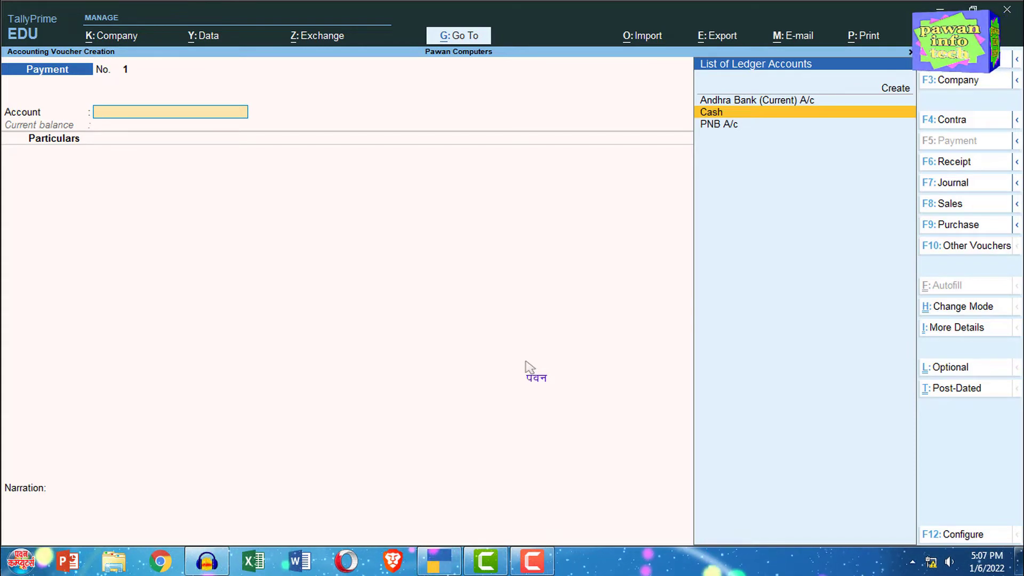
{"action": "key", "text": "Return"}
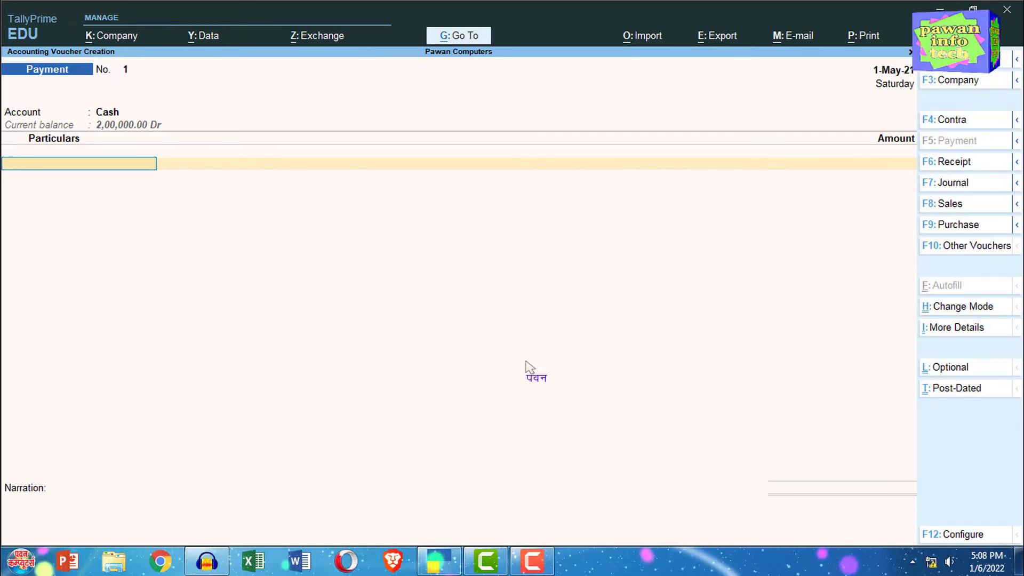
Step: Choose Computer A/c as the first ledger in the payment voucher's particulars
{"action": "key", "text": "space"}
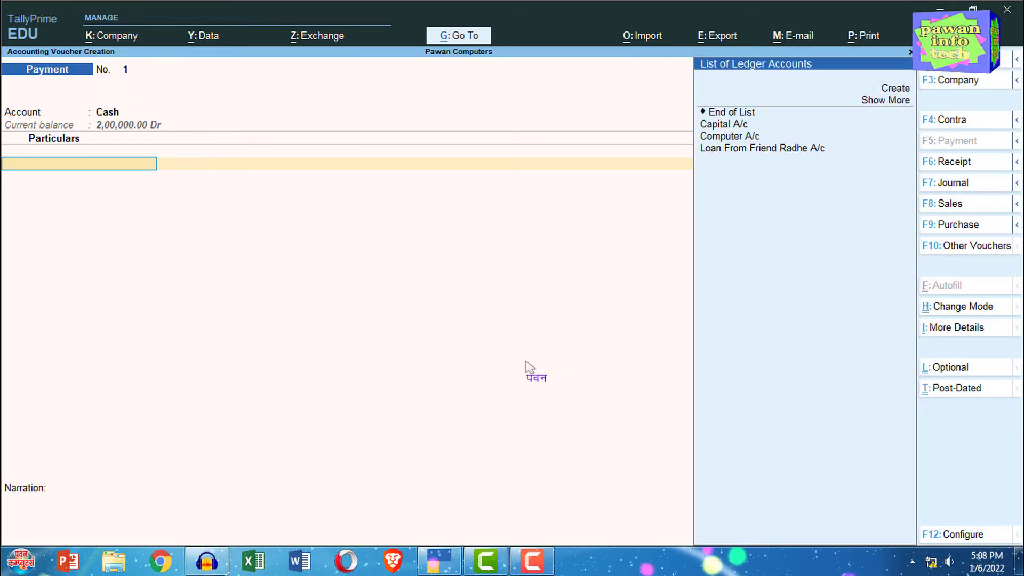
{"action": "key", "text": "Down"}
{"action": "key", "text": "Down"}
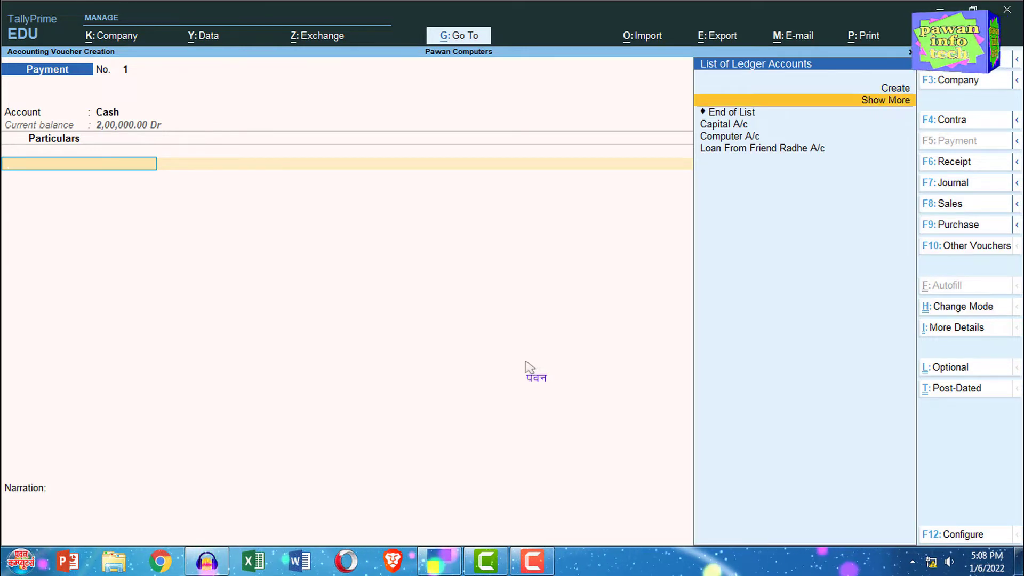
{"action": "key", "text": "Down"}
{"action": "key", "text": "Down"}
{"action": "key", "text": "Down"}
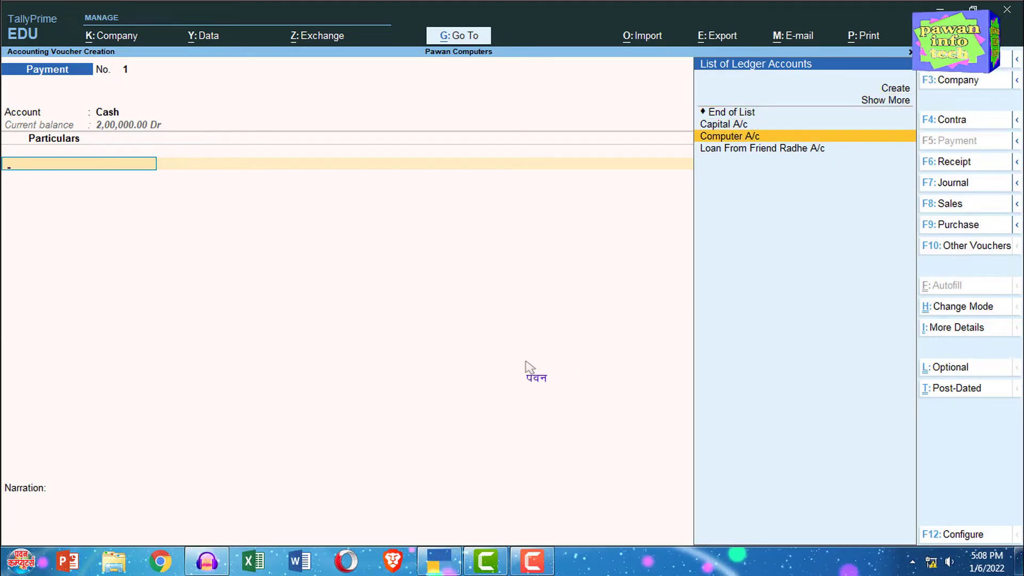
{"action": "key", "text": "Return"}
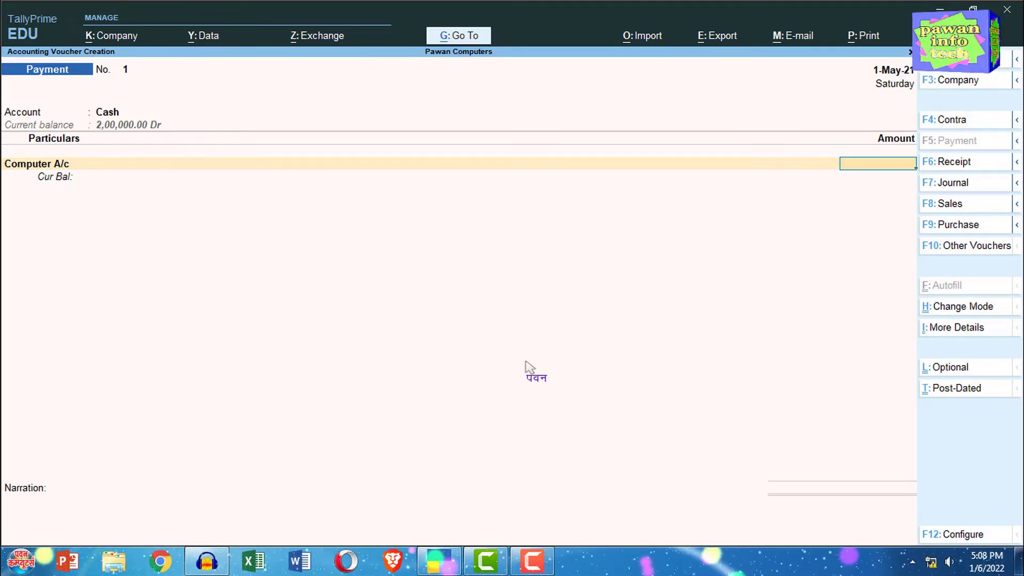
Step: Enter 35000 as the amount for Computer A/c and finish the list of particulars
{"action": "type", "text": "35000"}
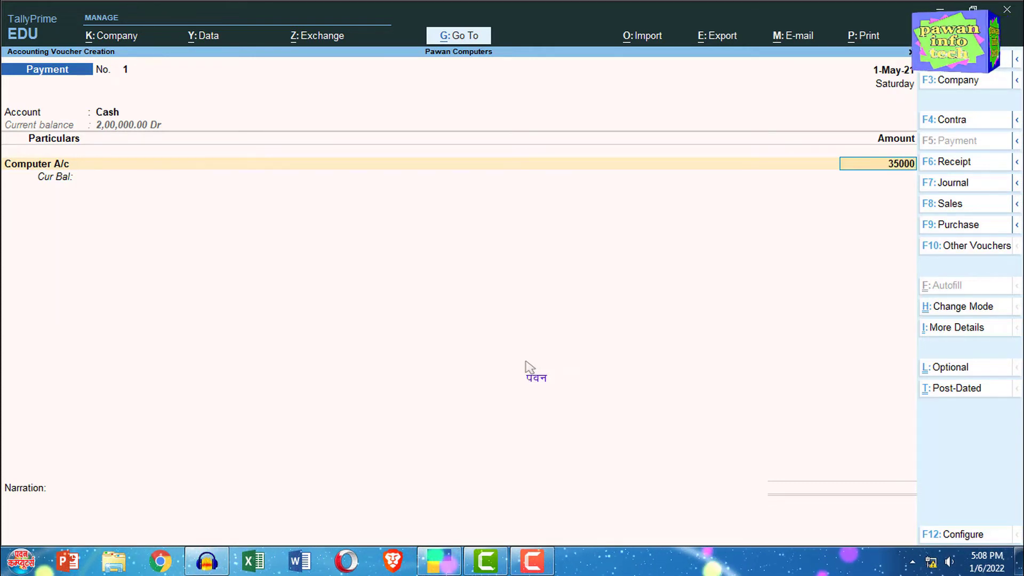
{"action": "key", "text": "Return"}
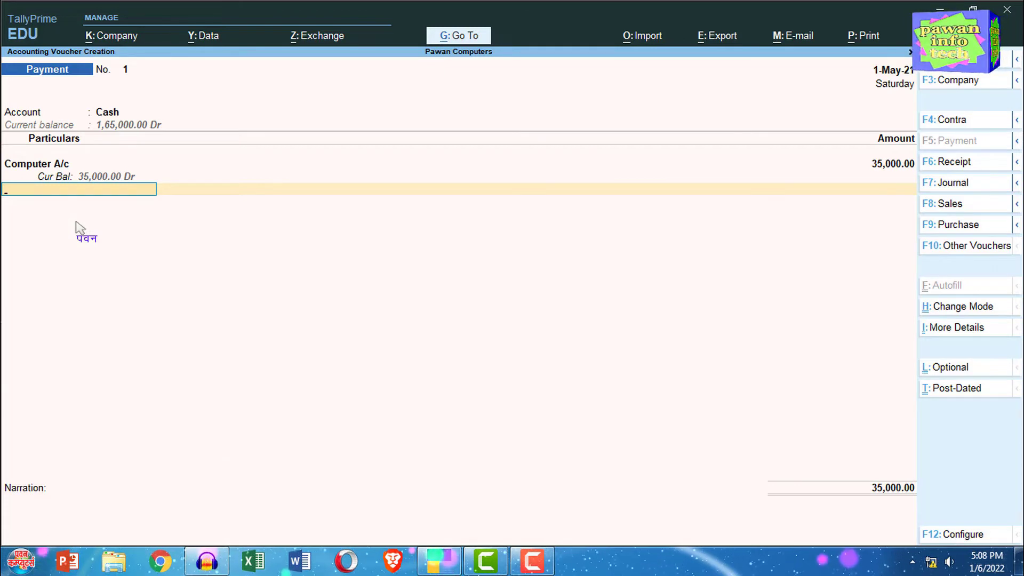
{"action": "key", "text": "Return"}
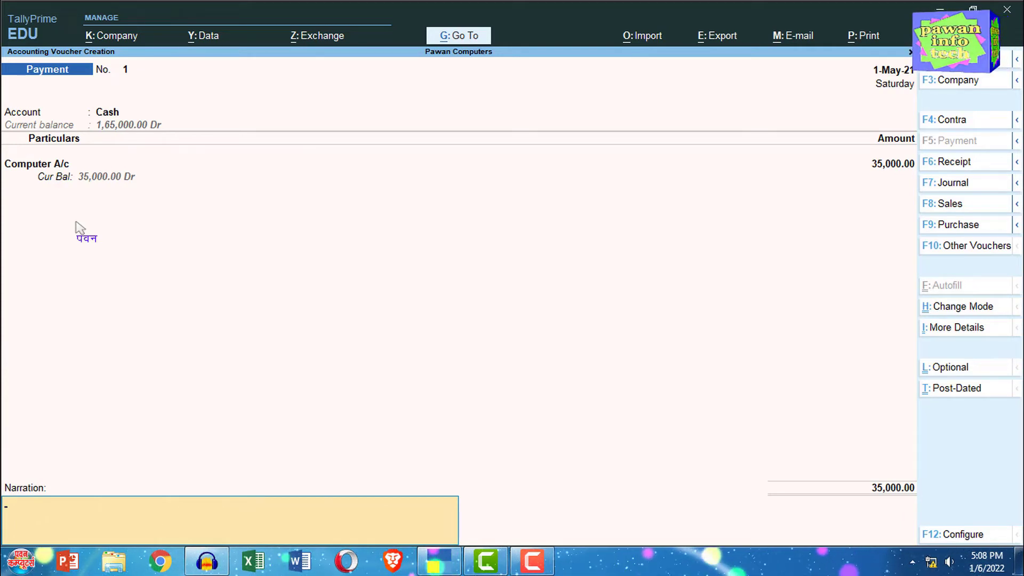
Step: Add the narration "Being Cash Purchase Computer for office use.", save the payment voucher, and leave voucher entry
{"action": "type", "text": "Being Ca"}
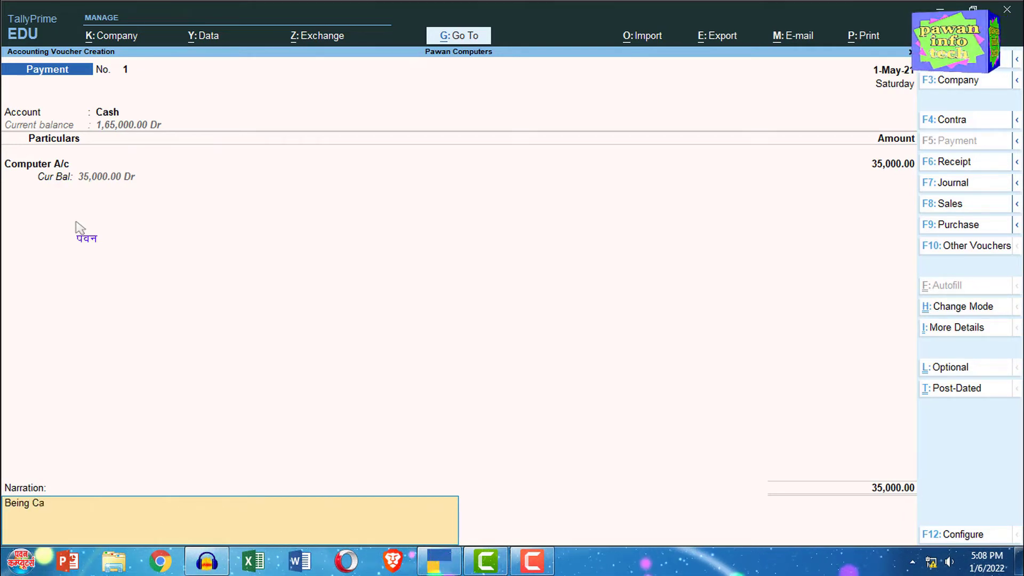
{"action": "type", "text": "sh Purch"}
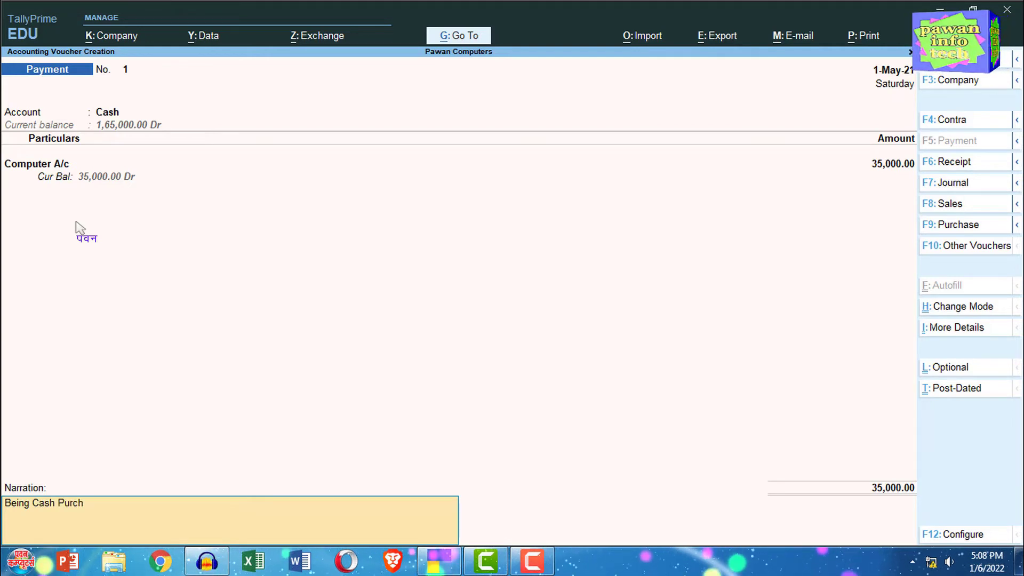
{"action": "type", "text": "ase Compute"}
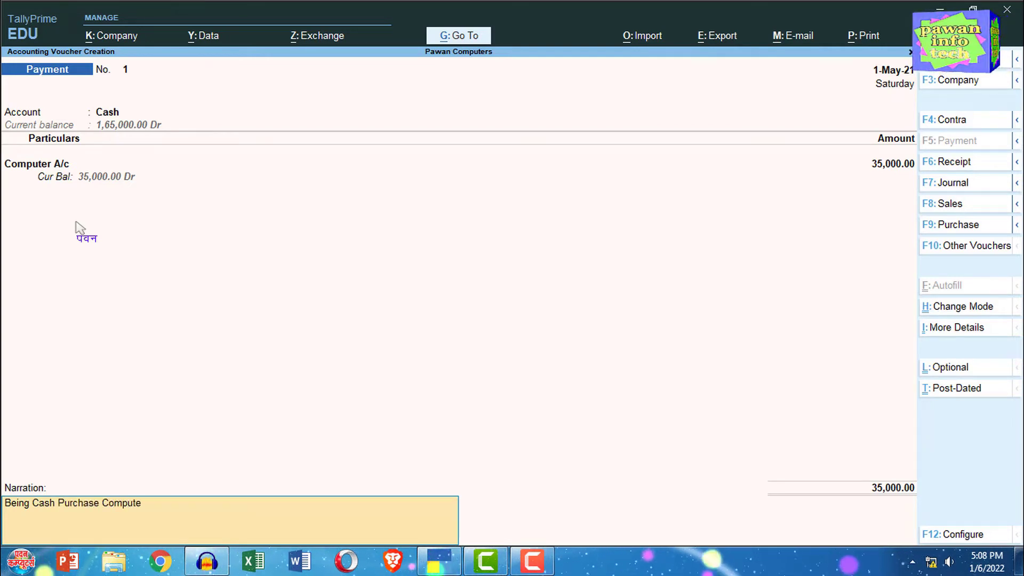
{"action": "type", "text": "r for "}
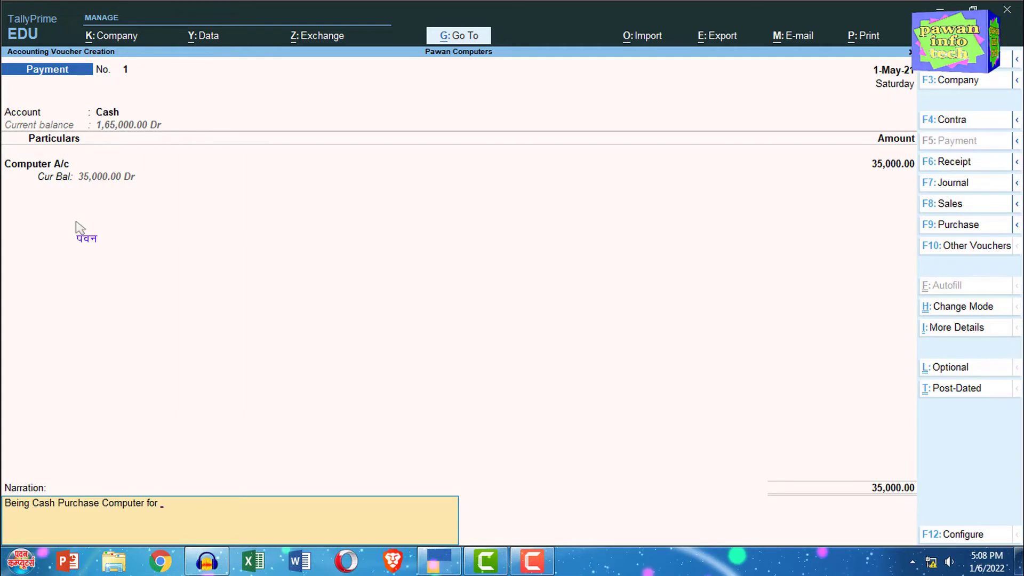
{"action": "type", "text": "office use."}
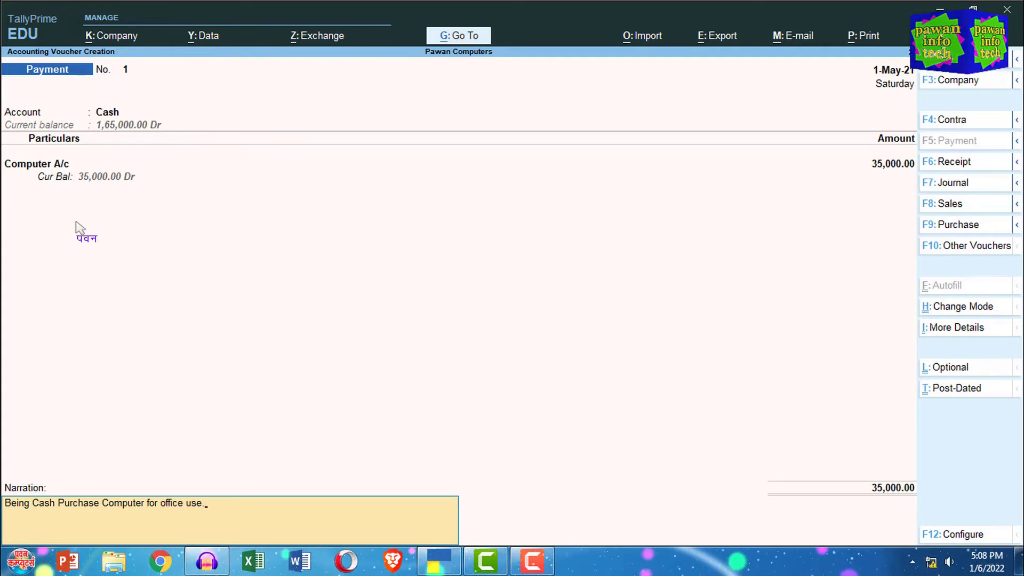
{"action": "key", "text": "Return"}
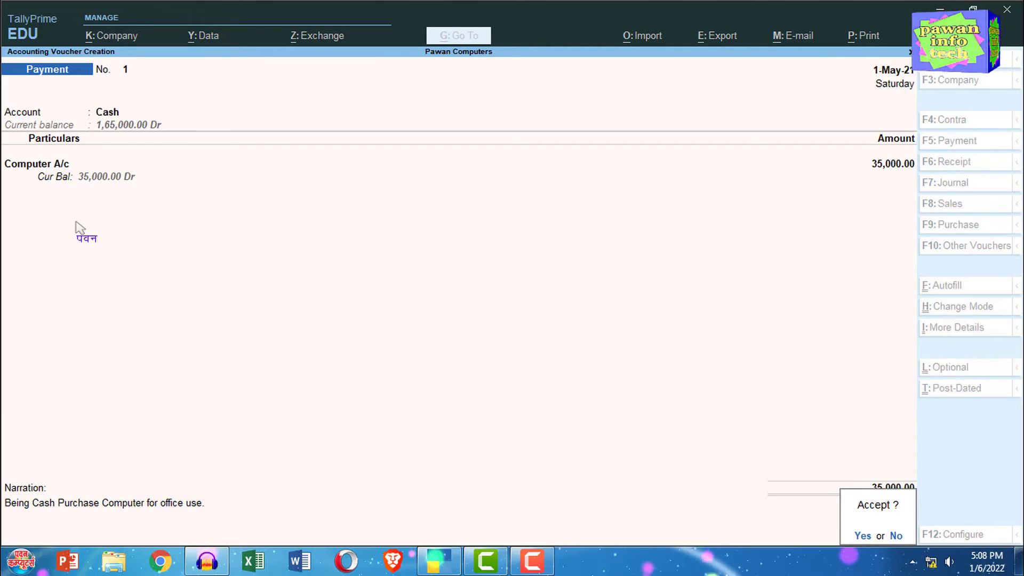
{"action": "key", "text": "Return"}
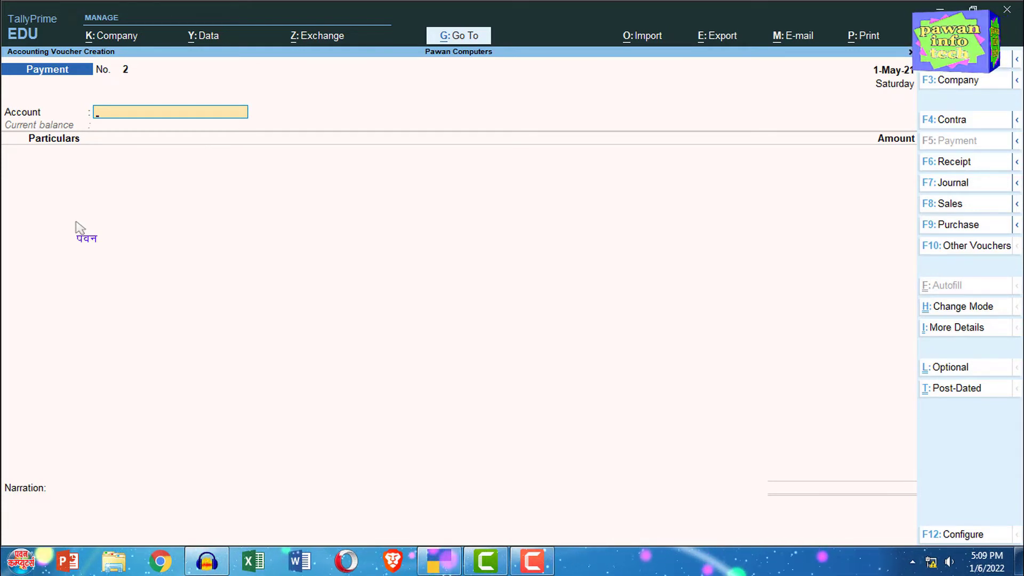
{"action": "key", "text": "Escape"}
{"action": "key", "text": "Return"}
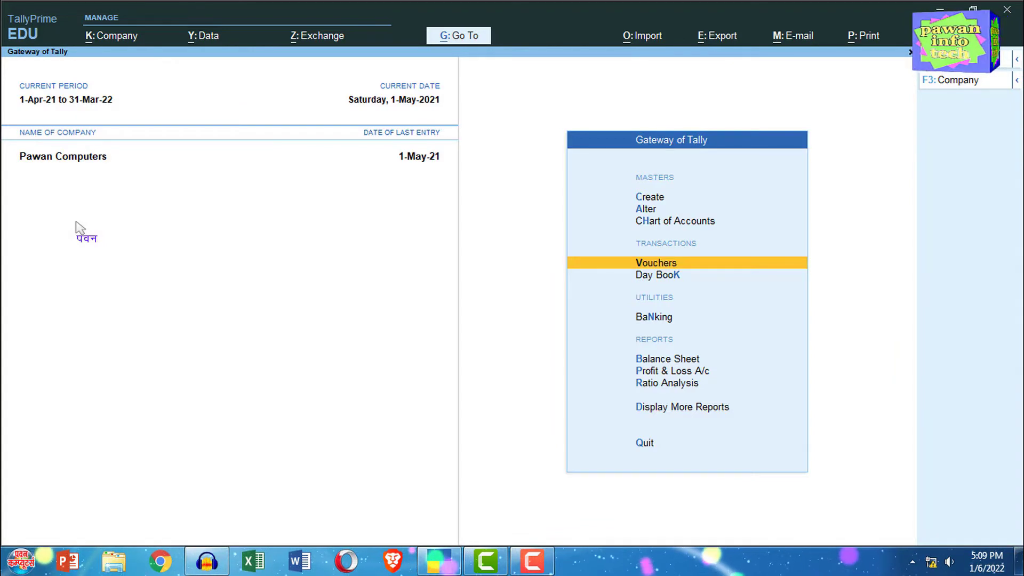
Step: Check the Computer A/c entry under Fixed Assets in the detailed Balance Sheet, then close the report
{"action": "key", "text": "Down"}
{"action": "key", "text": "Down"}
{"action": "key", "text": "Down"}
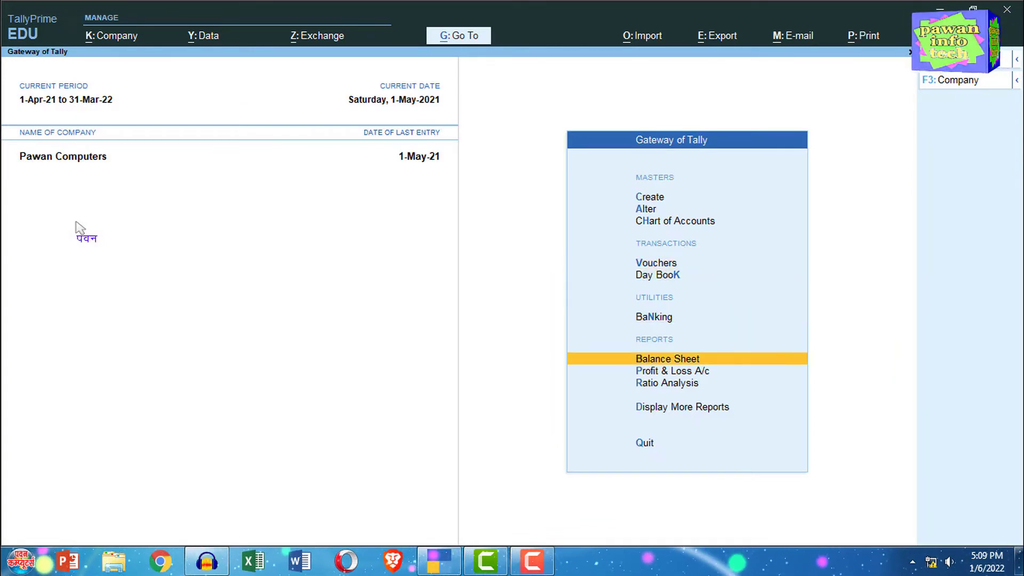
{"action": "key", "text": "Return"}
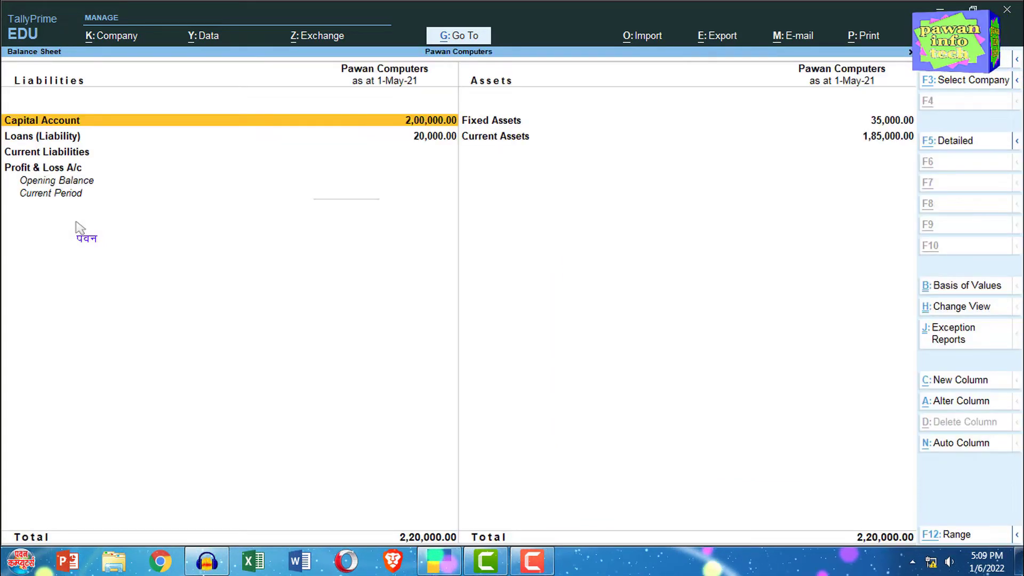
{"action": "key", "text": "alt+F5"}
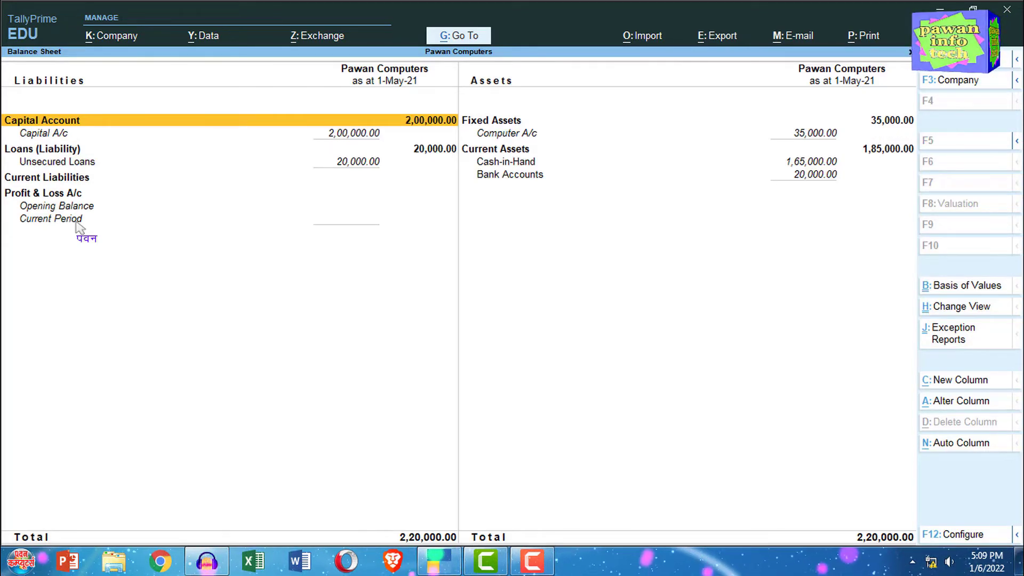
{"action": "key", "text": "Right"}
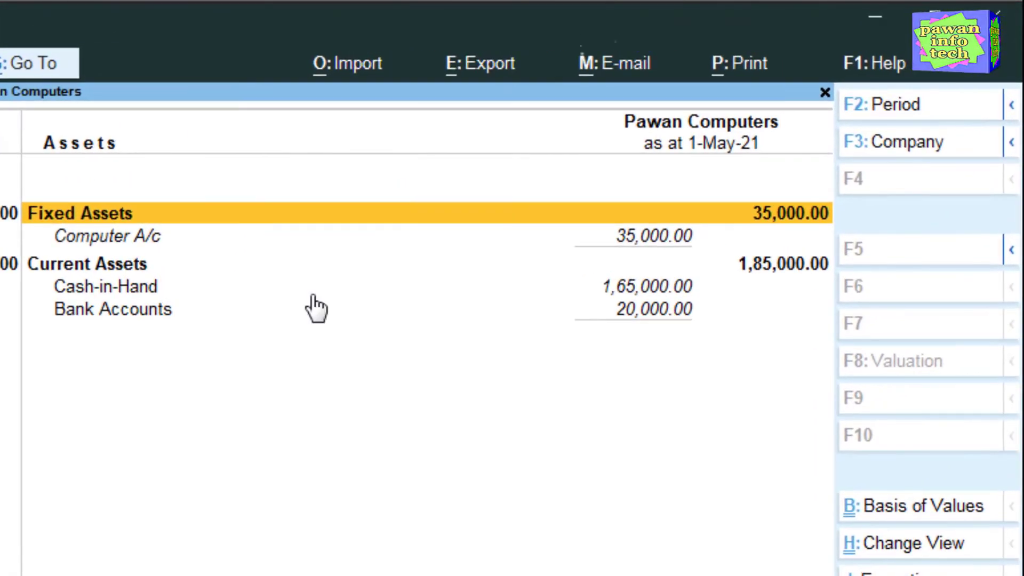
{"action": "key", "text": "Down"}
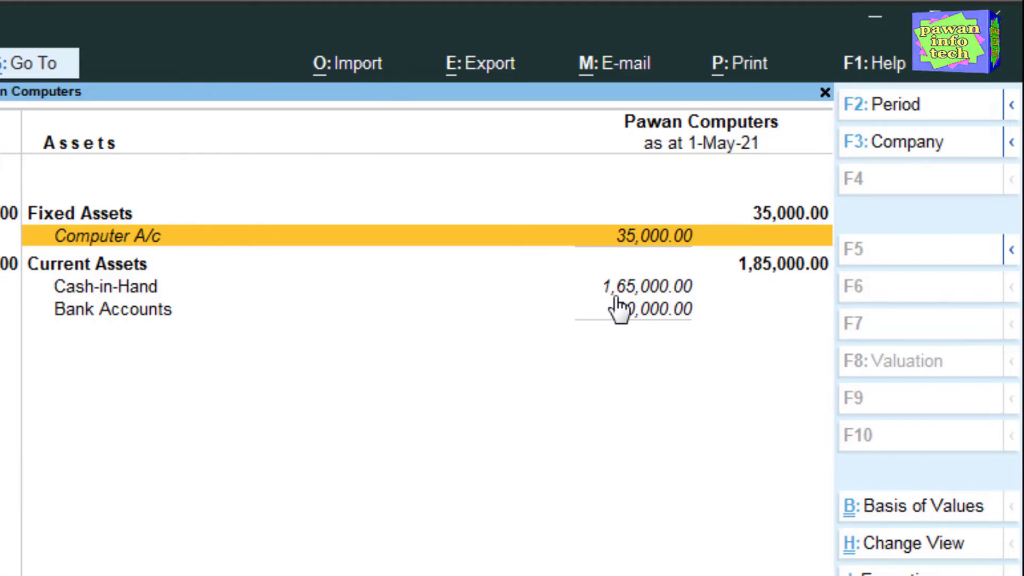
{"action": "key", "text": "Escape"}
Step: Review the Profit & Loss A/c report and close it
{"action": "key", "text": "Down"}
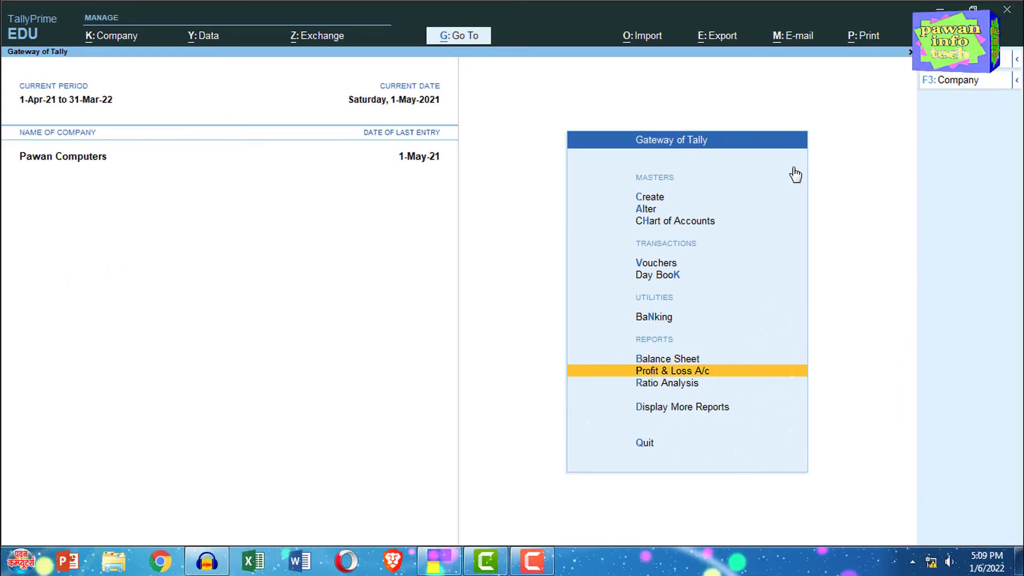
{"action": "key", "text": "Return"}
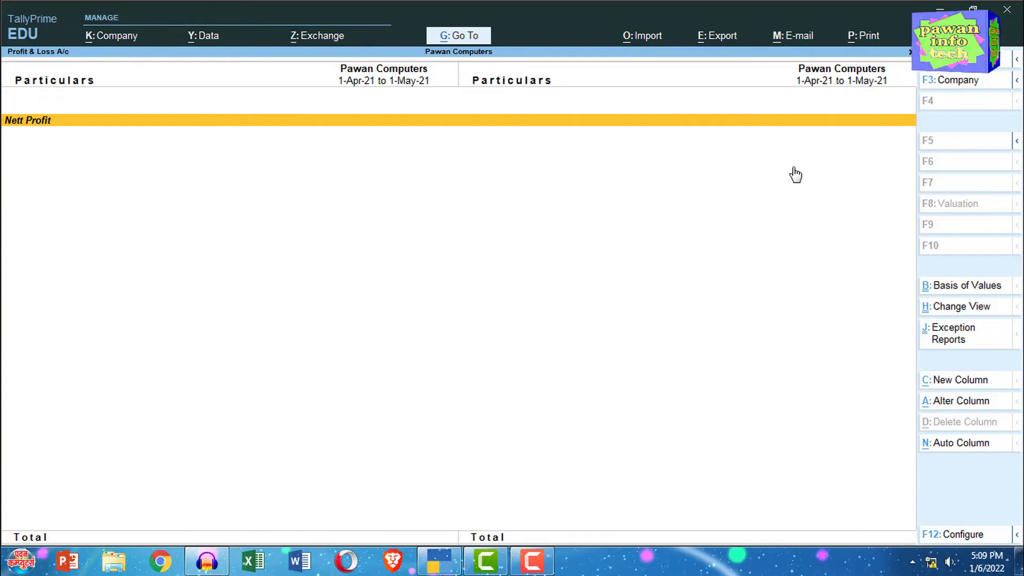
{"action": "key", "text": "Escape"}
Step: Review the Trial Balance among the additional reports and close it
{"action": "key", "text": "Down"}
{"action": "key", "text": "Down"}
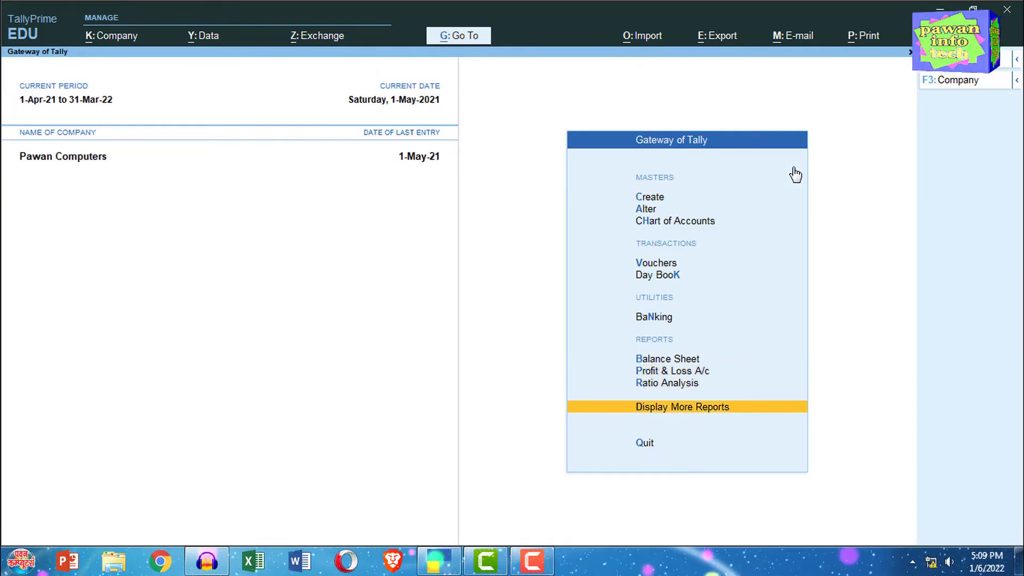
{"action": "key", "text": "Return"}
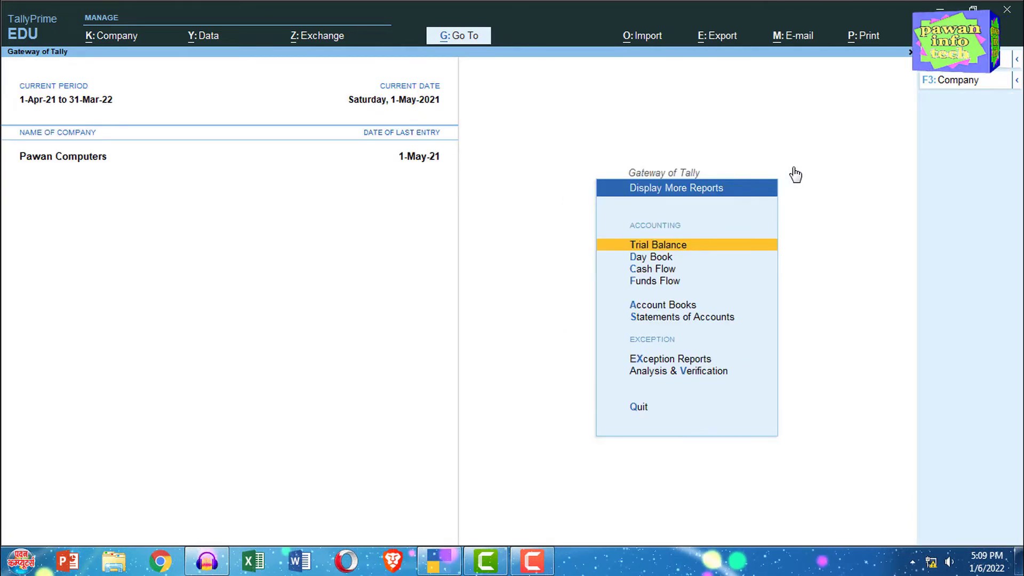
{"action": "key", "text": "Return"}
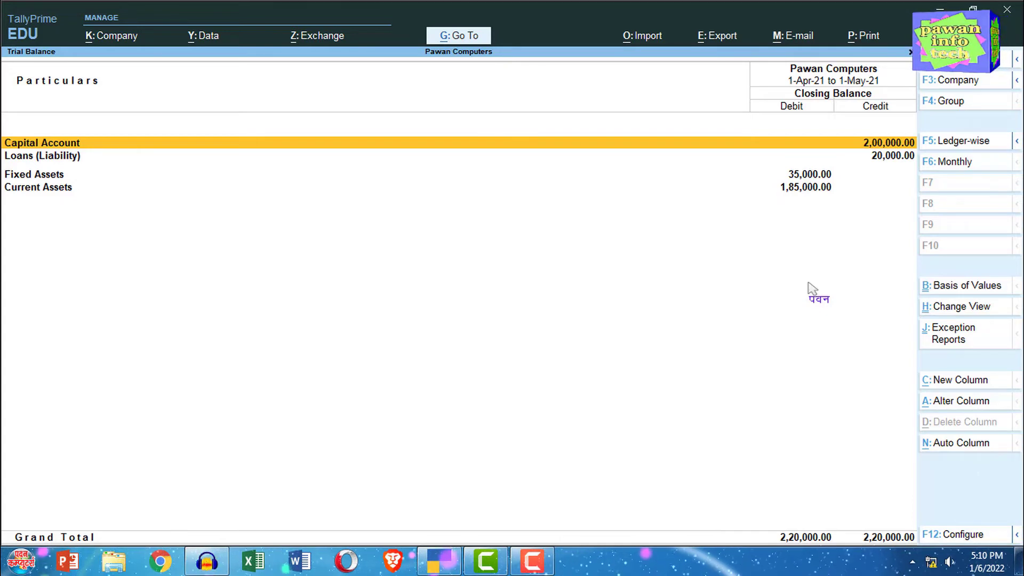
{"action": "key", "text": "Escape"}
Step: Examine the vouchers listed in the Day Book and close the report
{"action": "key", "text": "Down"}
{"action": "key", "text": "Return"}
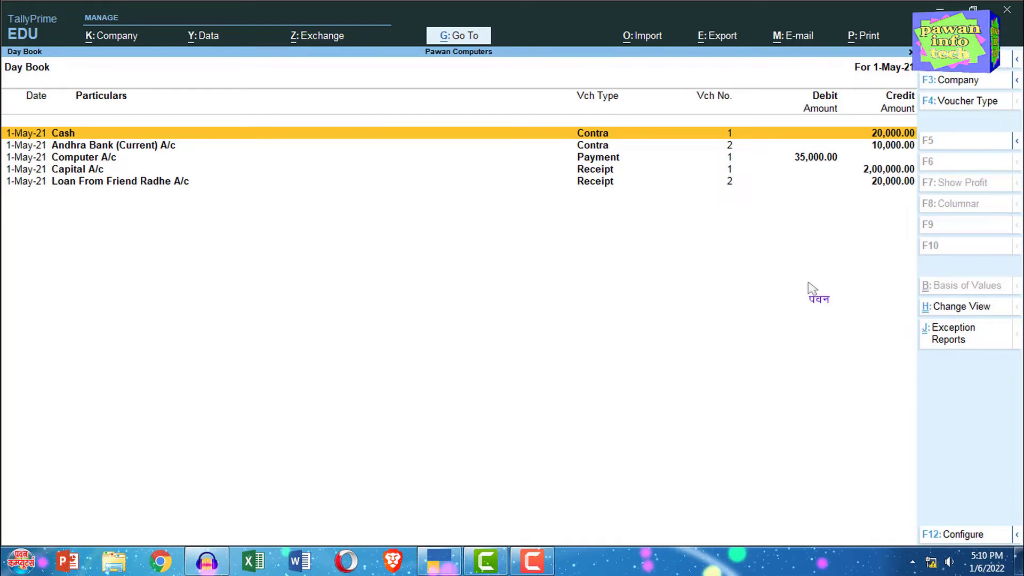
{"action": "key", "text": "Escape"}
Step: Review the cash and bank account balances in the Cash/Bank Book(s) summary and close it
{"action": "key", "text": "Down"}
{"action": "key", "text": "Down"}
{"action": "key", "text": "Down"}
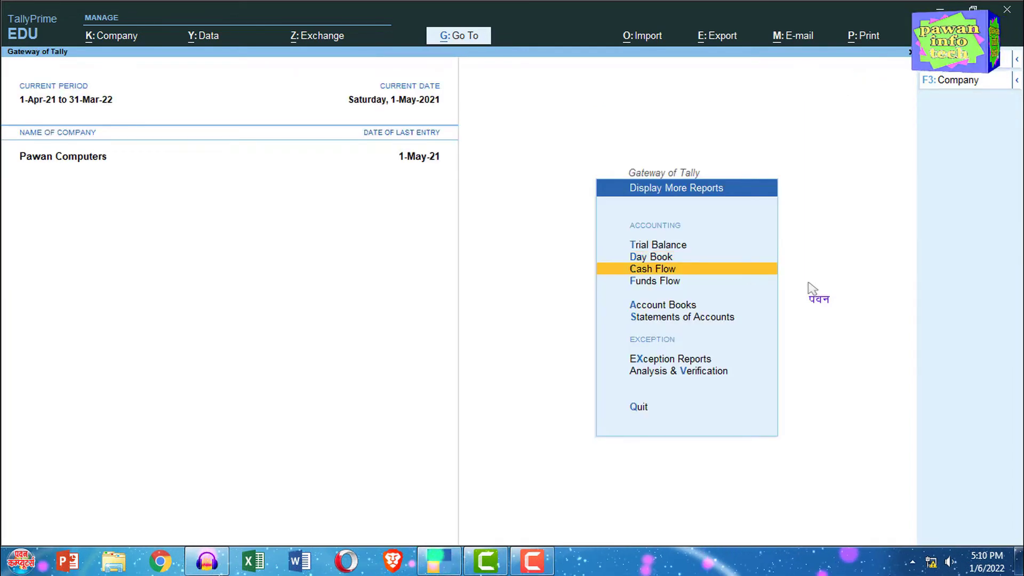
{"action": "key", "text": "Return"}
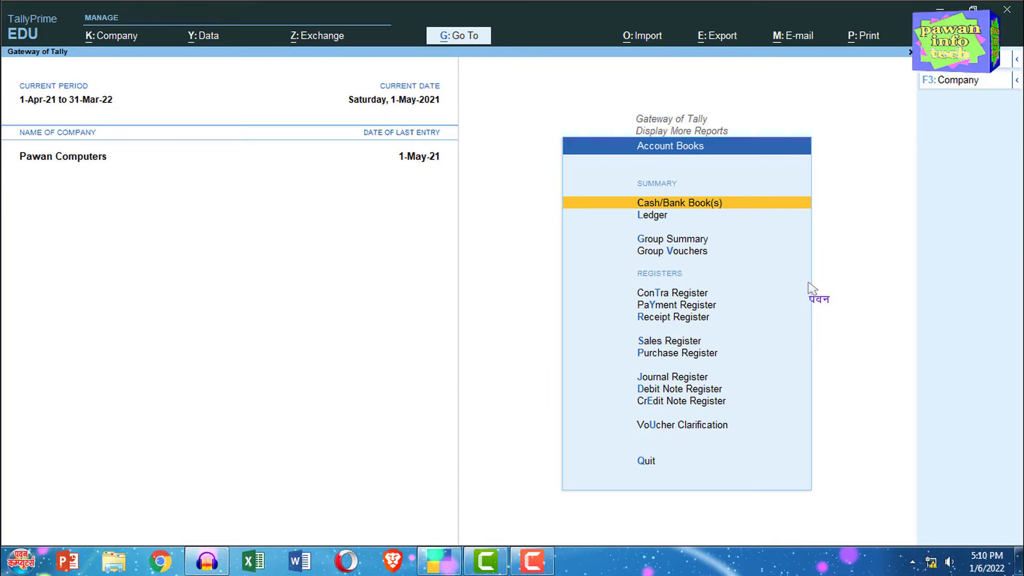
{"action": "key", "text": "Return"}
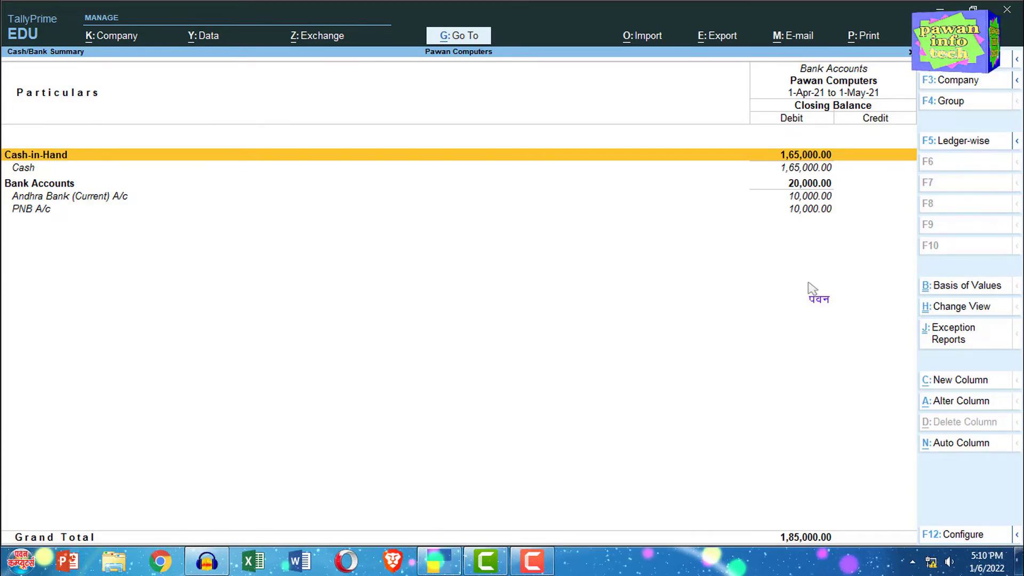
{"action": "key", "text": "Escape"}
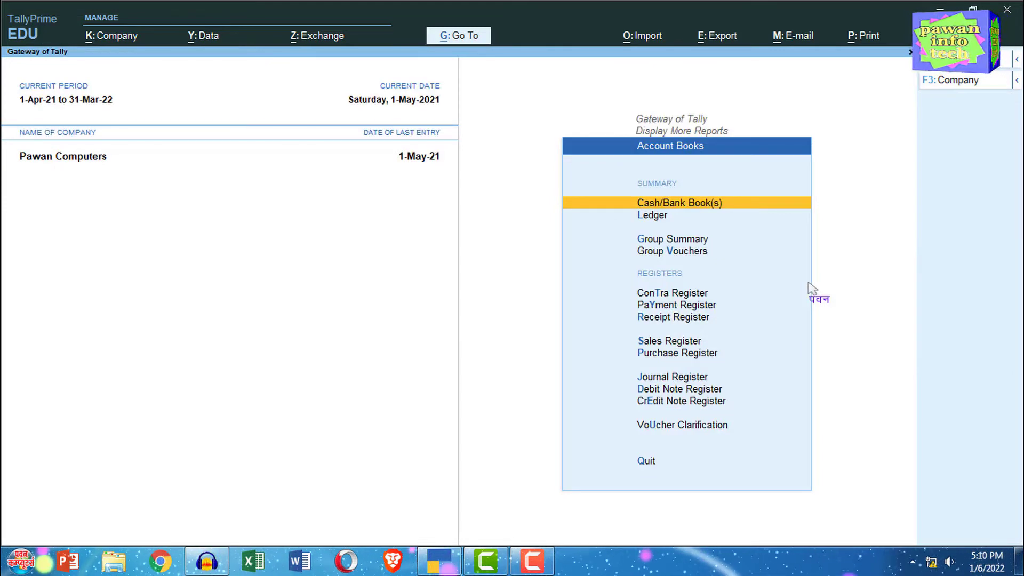
Step: Check the monthly voucher counts in the Payment Register and return to the Gateway of Tally
{"action": "key", "text": "Down"}
{"action": "key", "text": "Down"}
{"action": "key", "text": "Down"}
{"action": "key", "text": "Down"}
{"action": "key", "text": "Down"}
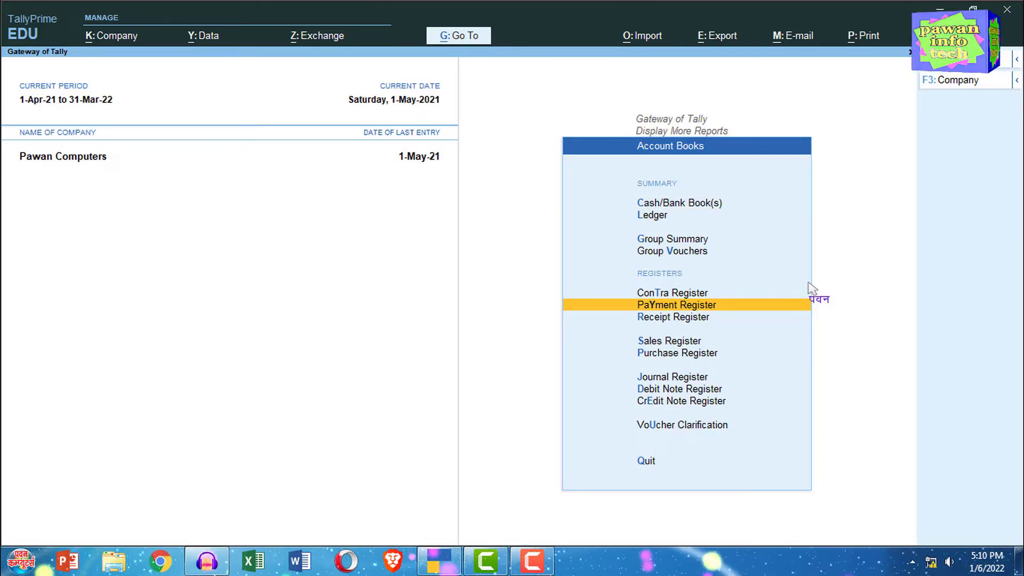
{"action": "key", "text": "Return"}
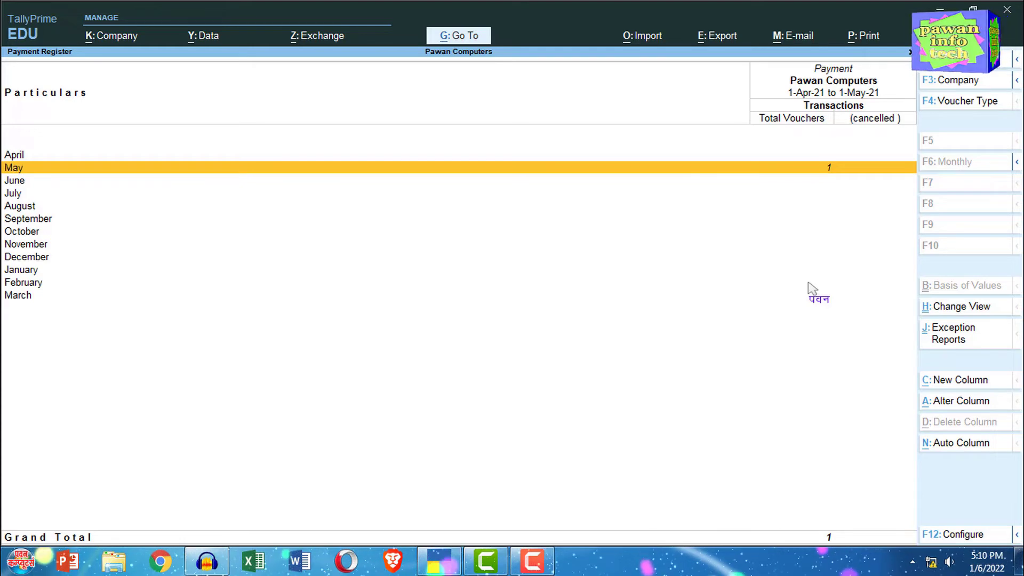
{"action": "key", "text": "Escape"}
{"action": "key", "text": "Escape"}
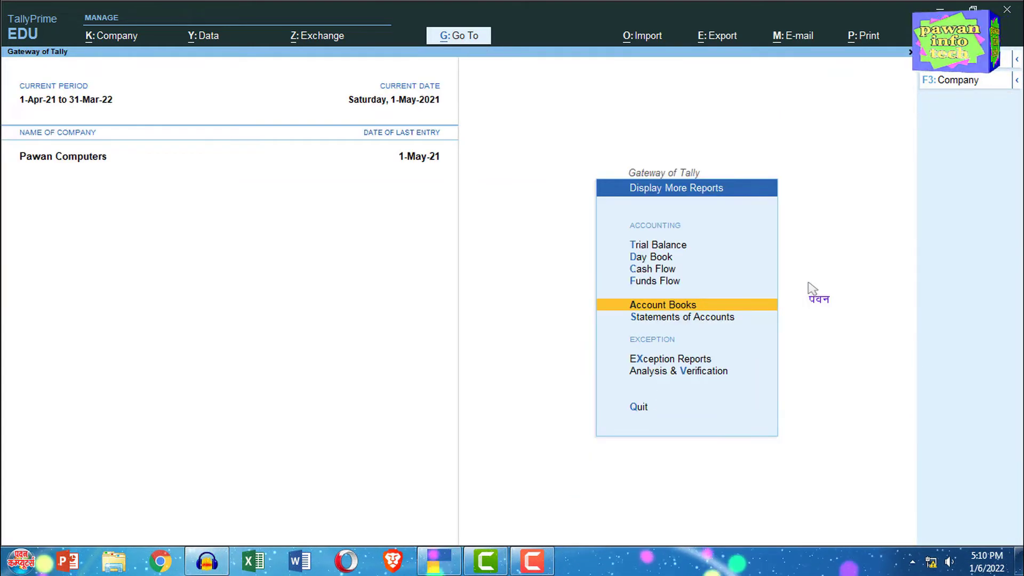
{"action": "key", "text": "Escape"}
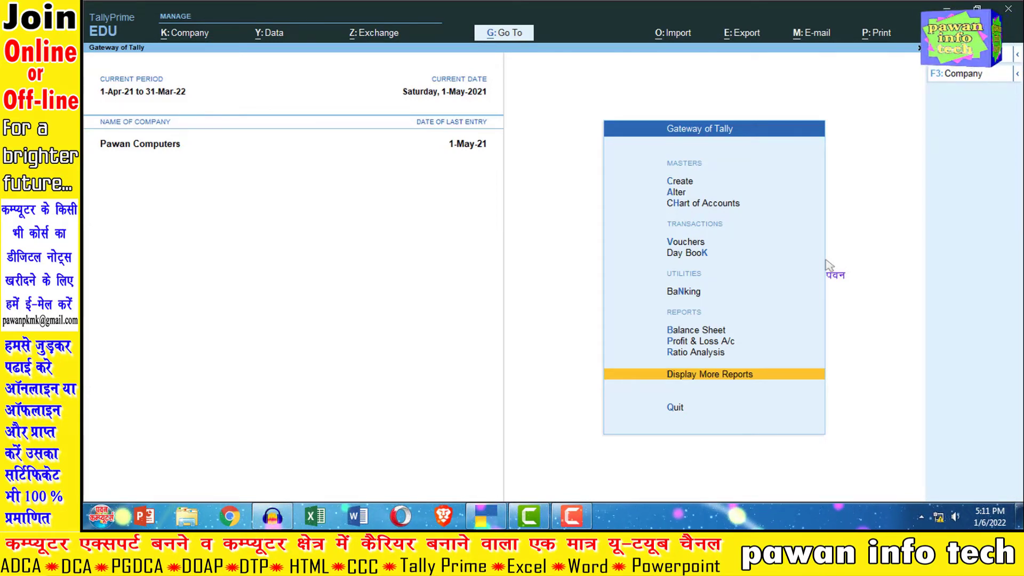
Step: Start creating a new ledger and name it Fan A/c
{"action": "key", "text": "Up"}
{"action": "key", "text": "Up"}
{"action": "key", "text": "Up"}
{"action": "key", "text": "Up"}
{"action": "key", "text": "Up"}
{"action": "key", "text": "Up"}
{"action": "key", "text": "Up"}
{"action": "key", "text": "Up"}
{"action": "key", "text": "Up"}
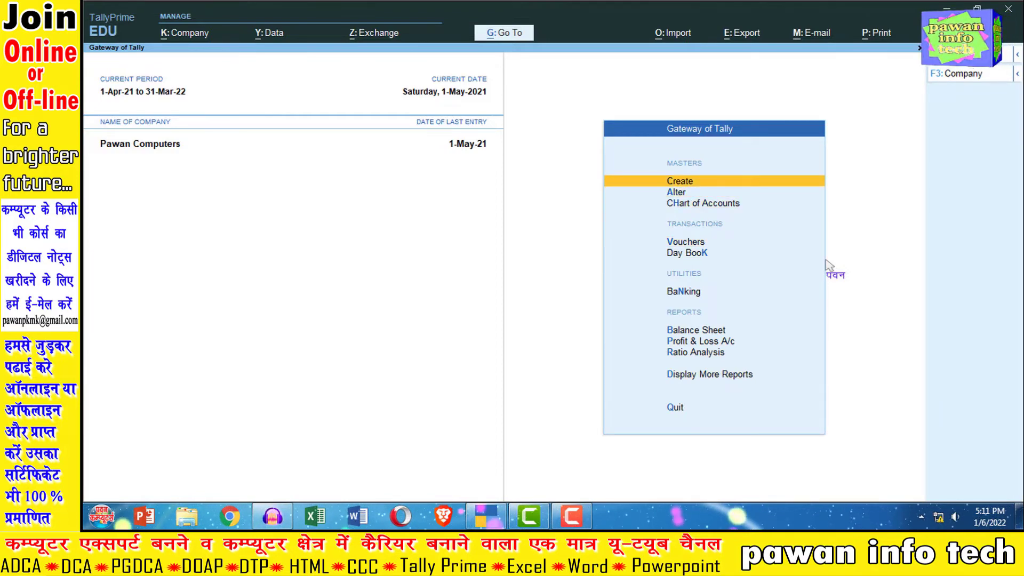
{"action": "key", "text": "Return"}
{"action": "key", "text": "Down"}
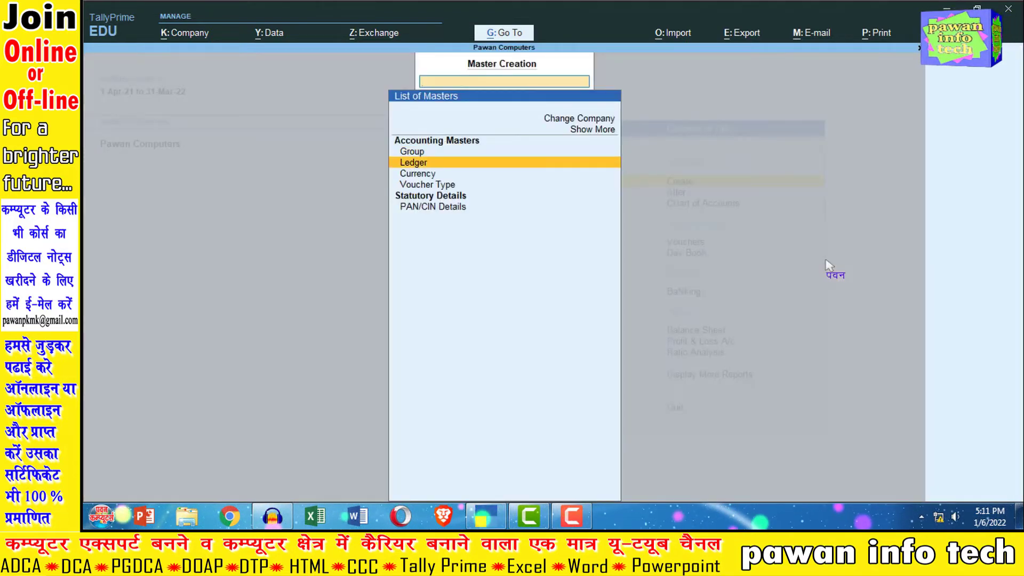
{"action": "key", "text": "Return"}
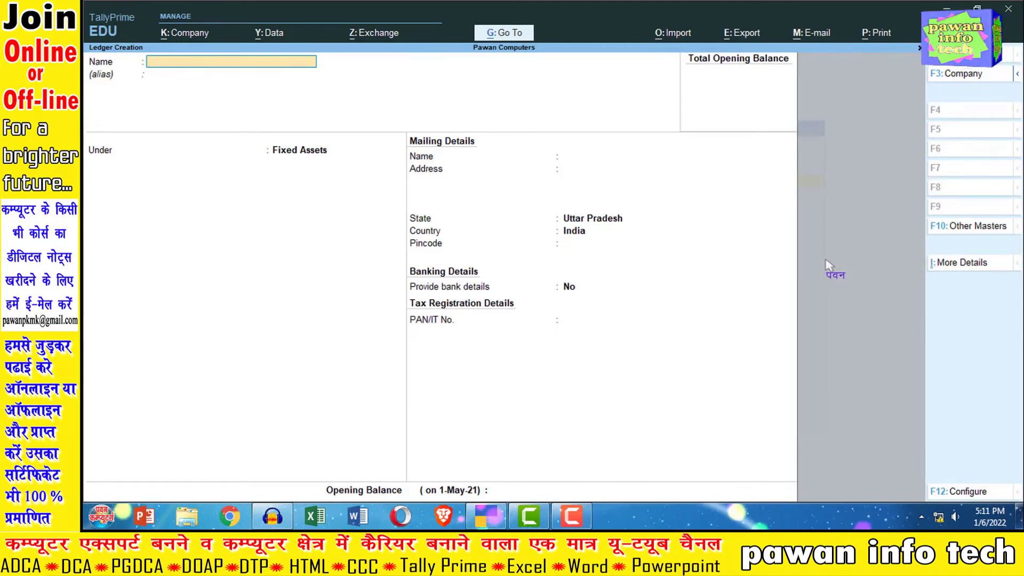
{"action": "type", "text": "Fa"}
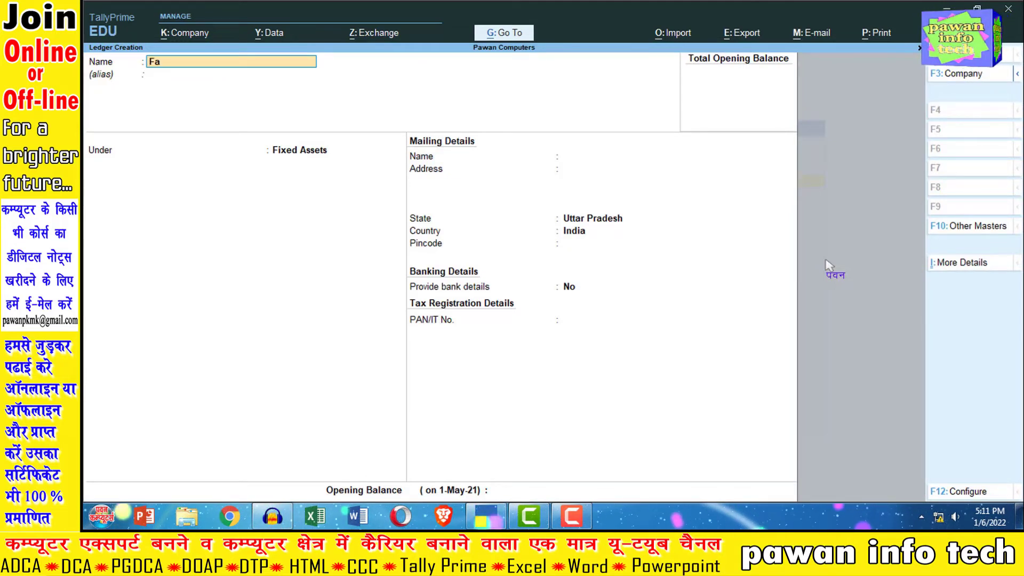
{"action": "type", "text": "n A/c"}
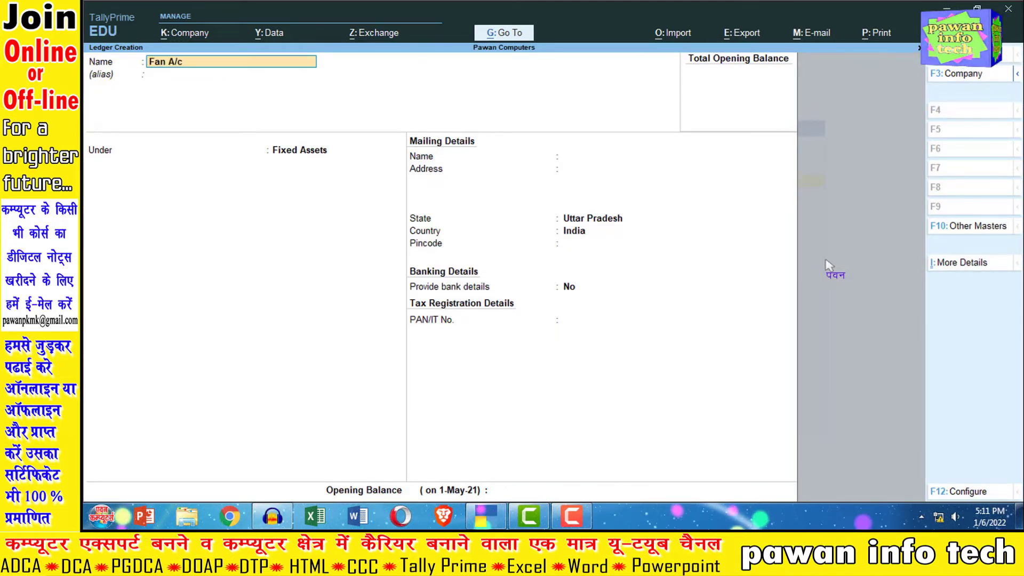
Step: Place the Fan A/c ledger under Fixed Assets, save it, and return to the Gateway of Tally
{"action": "key", "text": "Return"}
{"action": "key", "text": "Return"}
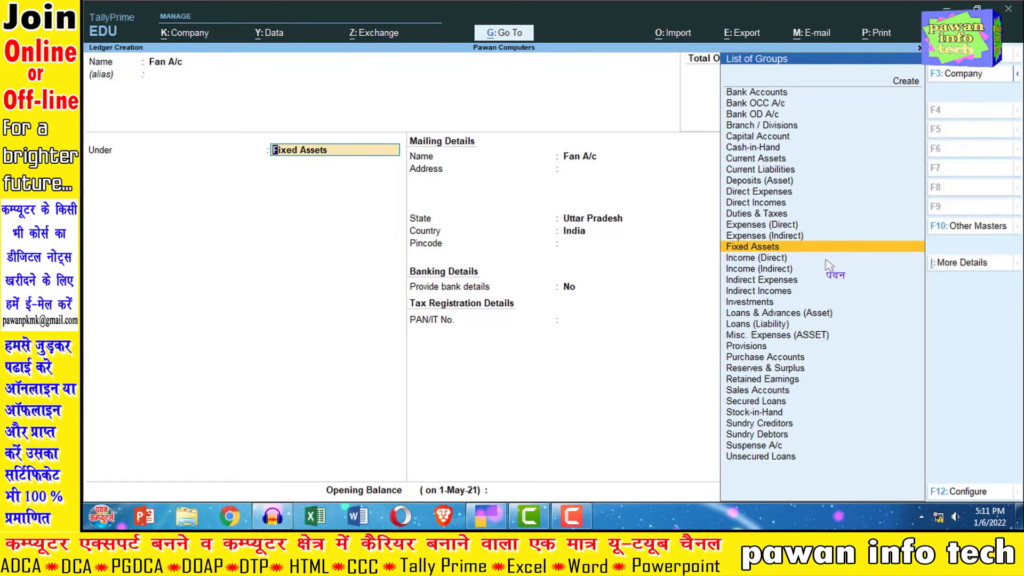
{"action": "key", "text": "Return"}
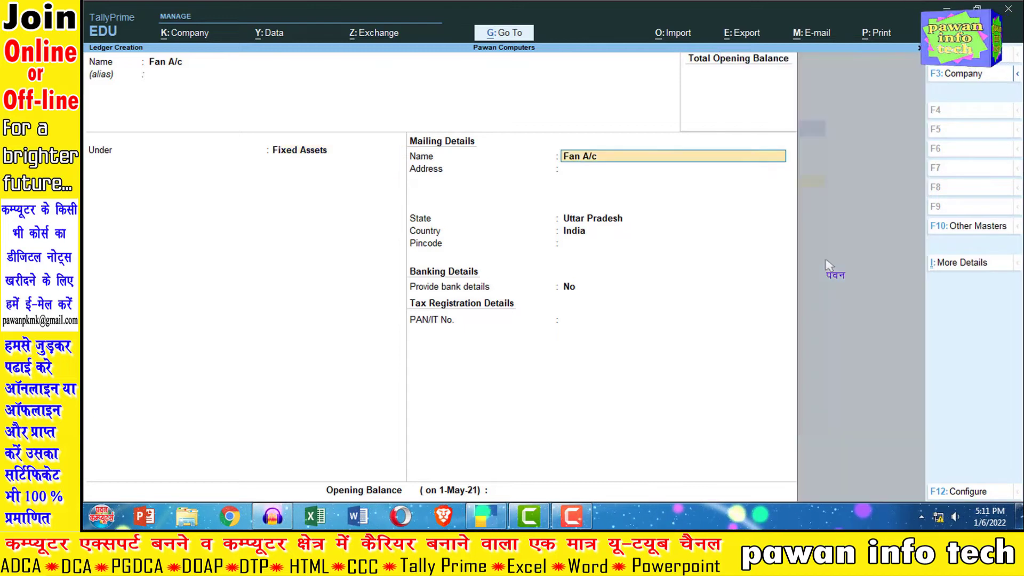
{"action": "key", "text": "Return"}
{"action": "key", "text": "Return"}
{"action": "key", "text": "Return"}
{"action": "key", "text": "Return"}
{"action": "key", "text": "Return"}
{"action": "key", "text": "Return"}
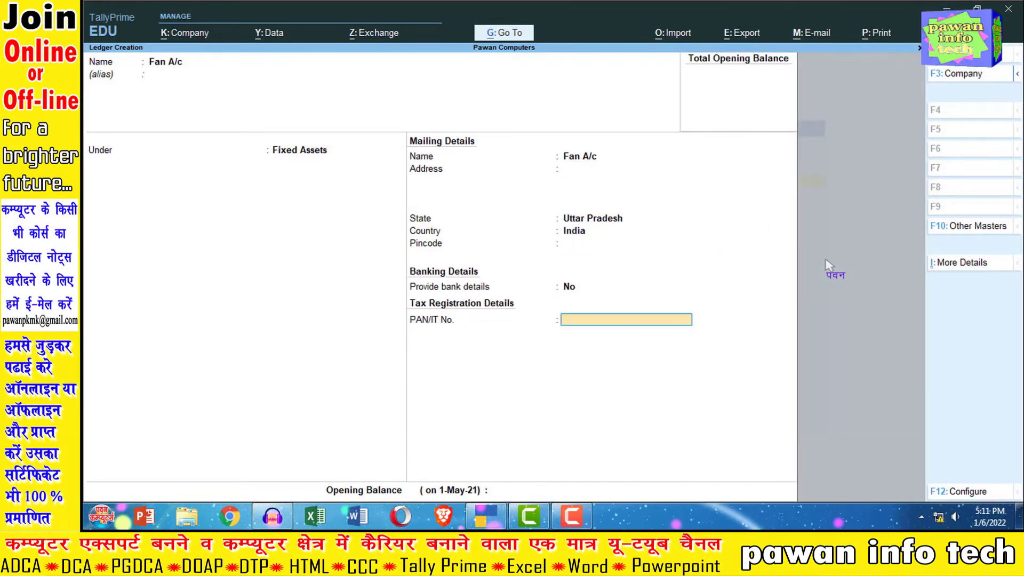
{"action": "key", "text": "Return"}
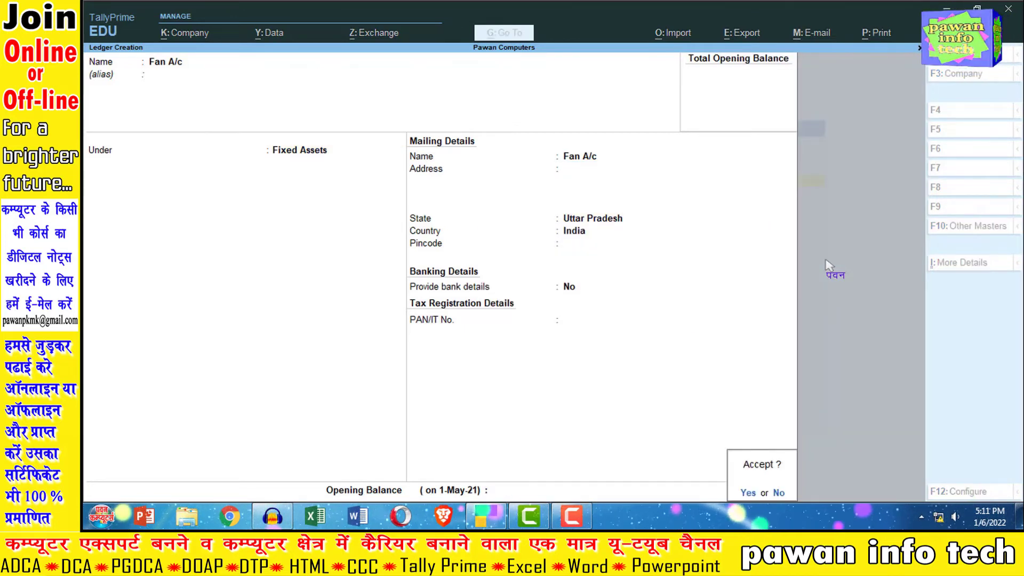
{"action": "key", "text": "Return"}
{"action": "key", "text": "Escape"}
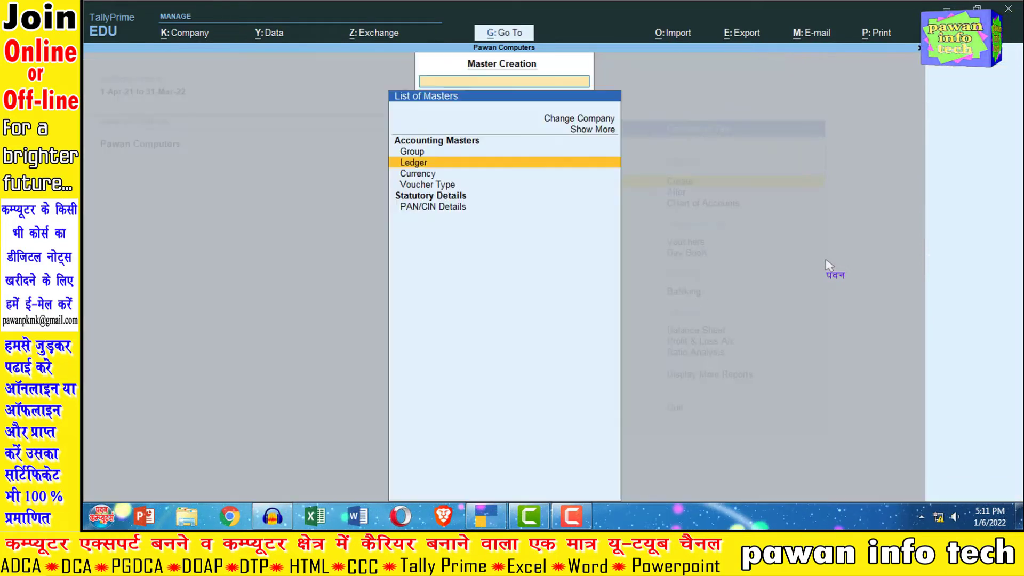
{"action": "key", "text": "Escape"}
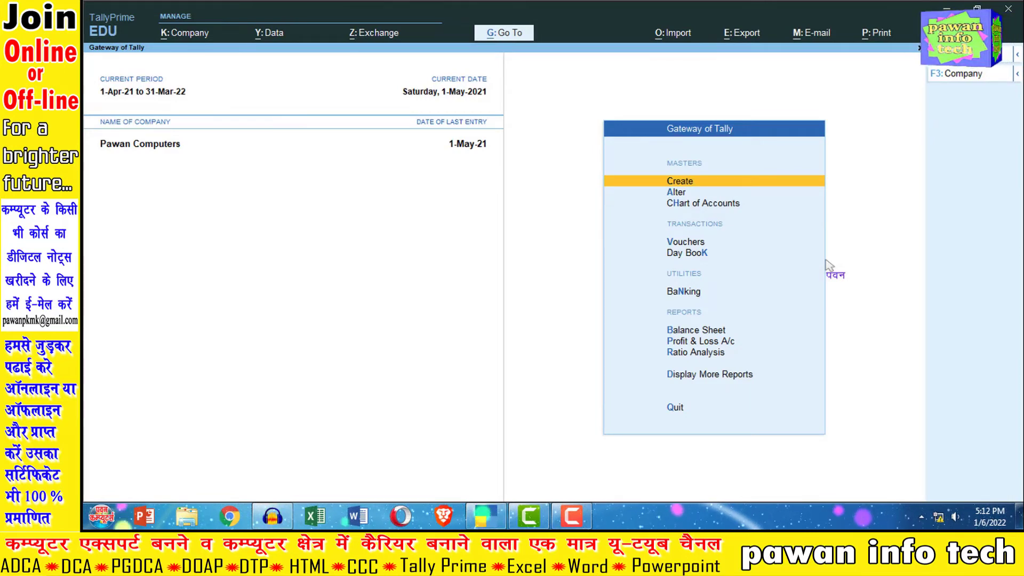
Step: Start a new payment voucher dated 1-May-21 and choose Cash as the paying account
{"action": "key", "text": "Down"}
{"action": "key", "text": "Down"}
{"action": "key", "text": "Down"}
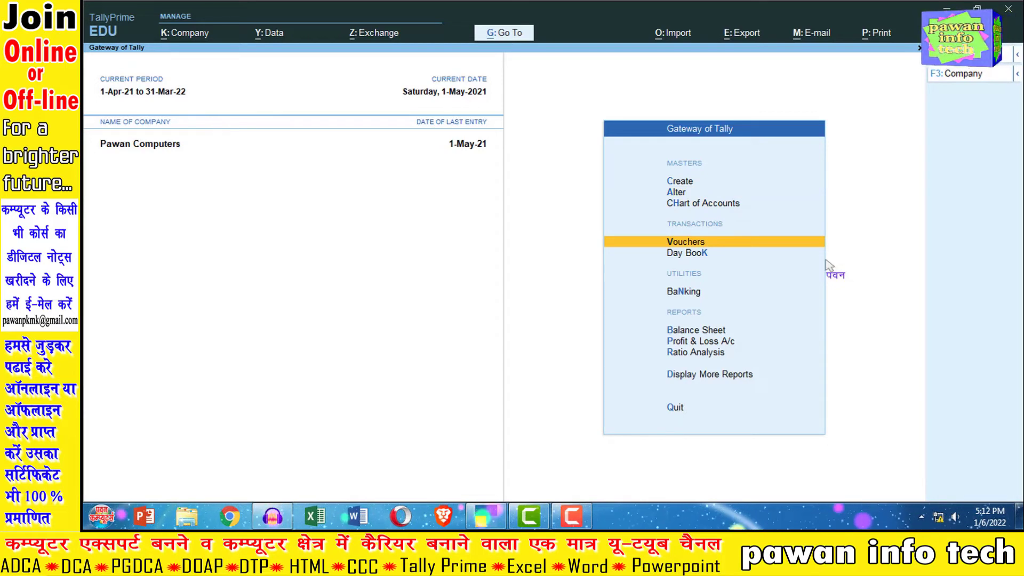
{"action": "key", "text": "Return"}
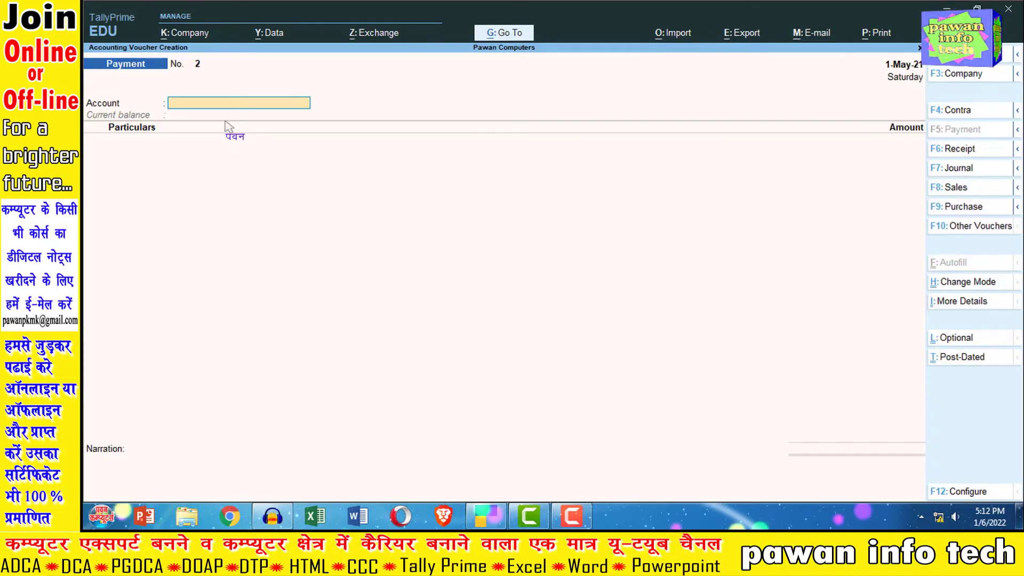
{"action": "key", "text": "space"}
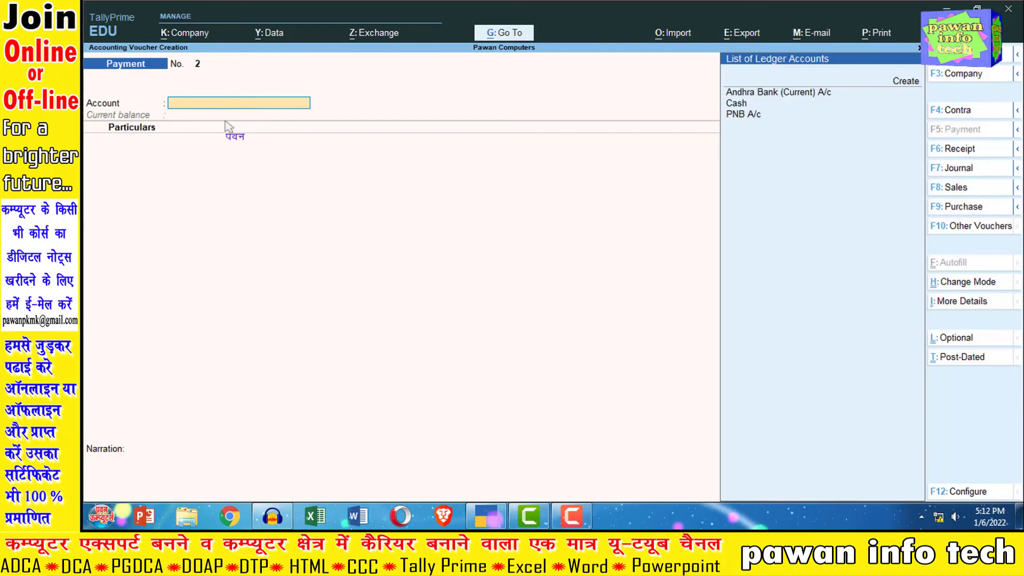
{"action": "key", "text": "Down"}
{"action": "key", "text": "Down"}
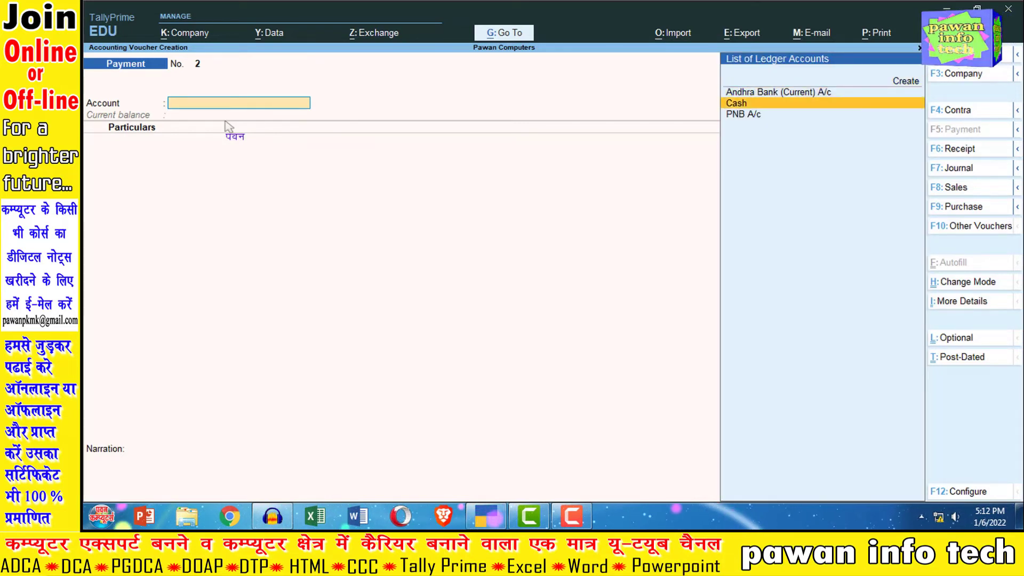
{"action": "key", "text": "Return"}
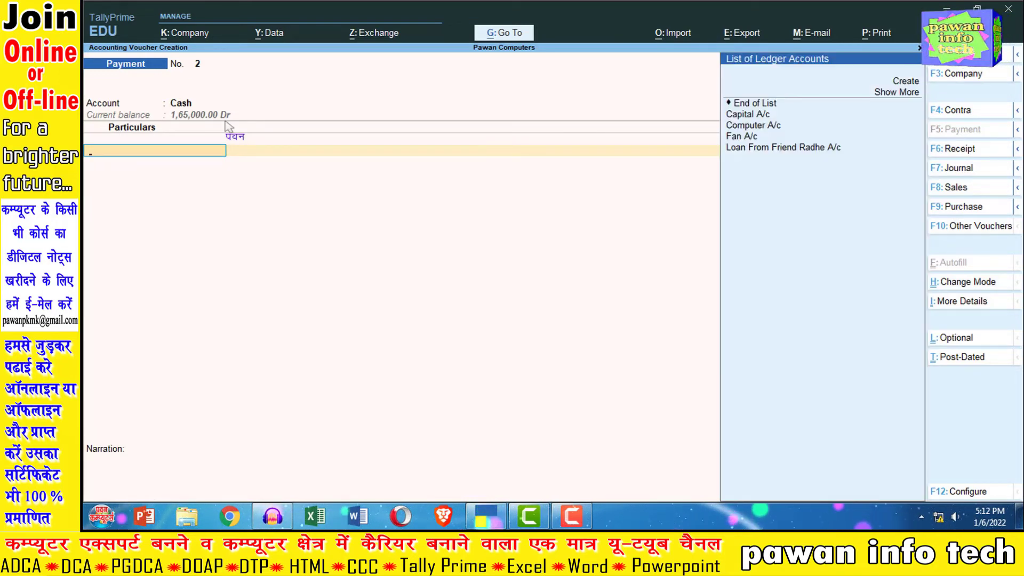
Step: Add Fan A/c to the voucher's particulars with an amount of 5,000 and finish the entry lines
{"action": "key", "text": "Down"}
{"action": "key", "text": "Down"}
{"action": "key", "text": "Down"}
{"action": "key", "text": "Down"}
{"action": "key", "text": "Down"}
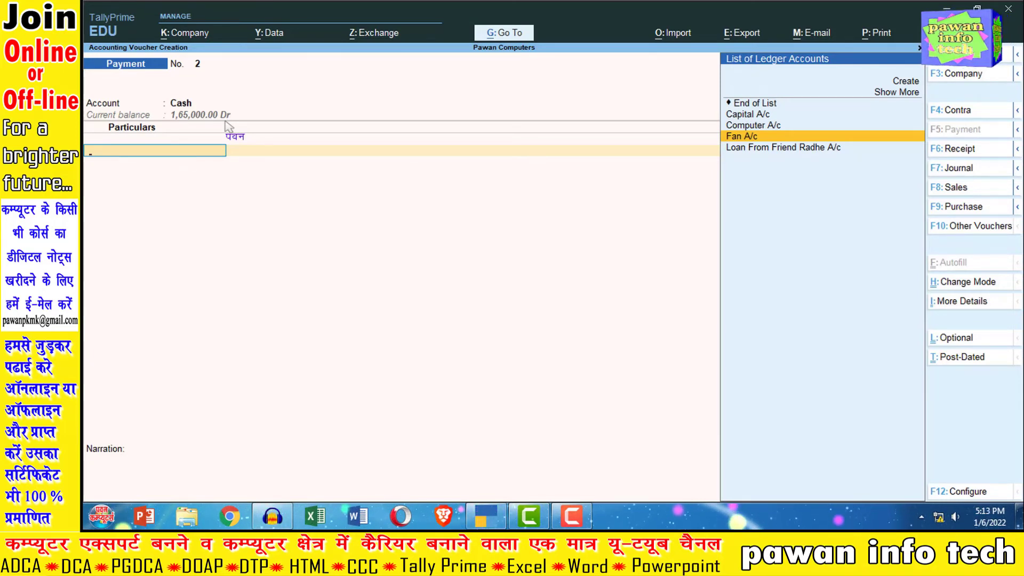
{"action": "key", "text": "Return"}
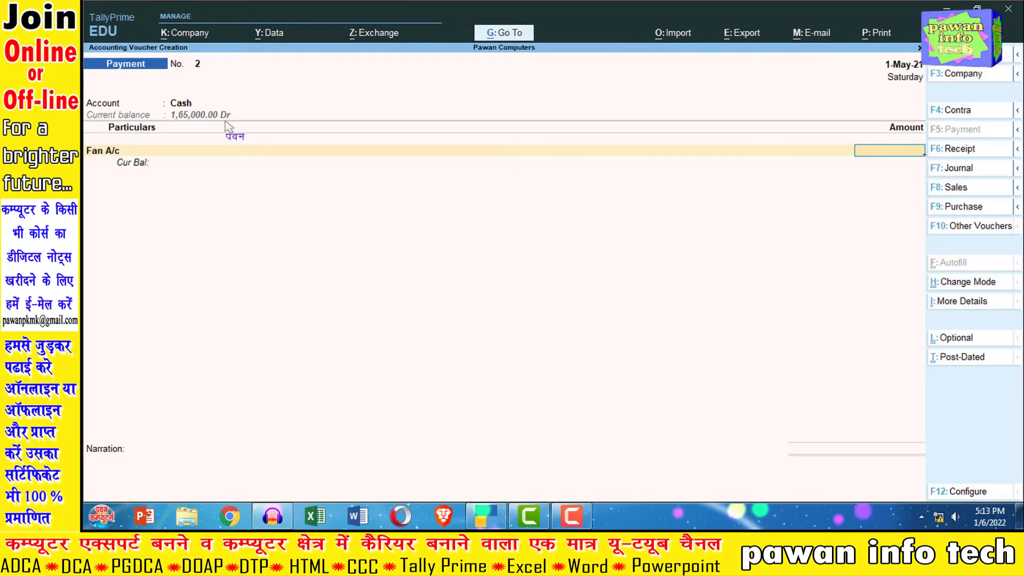
{"action": "type", "text": "5000"}
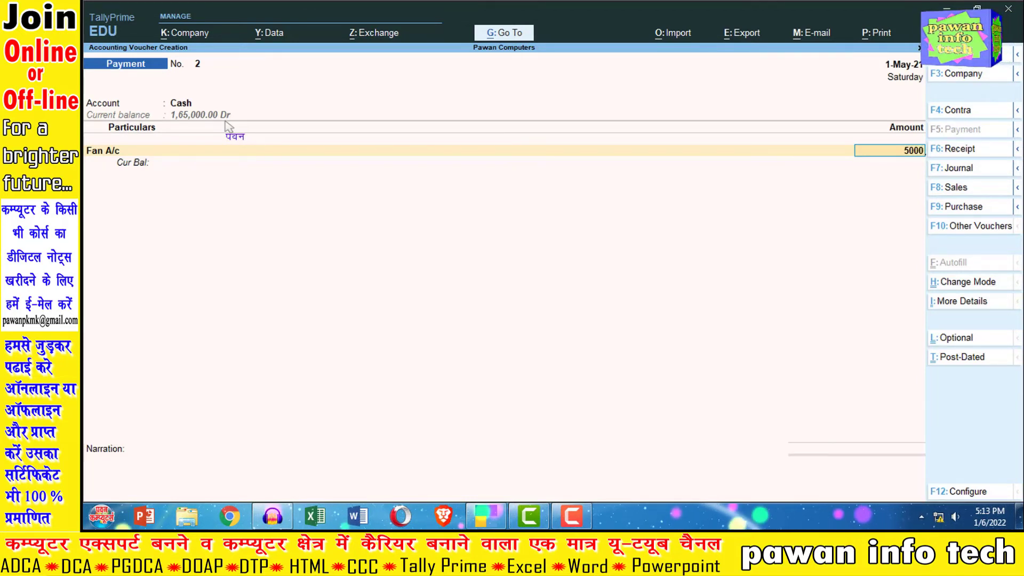
{"action": "key", "text": "Return"}
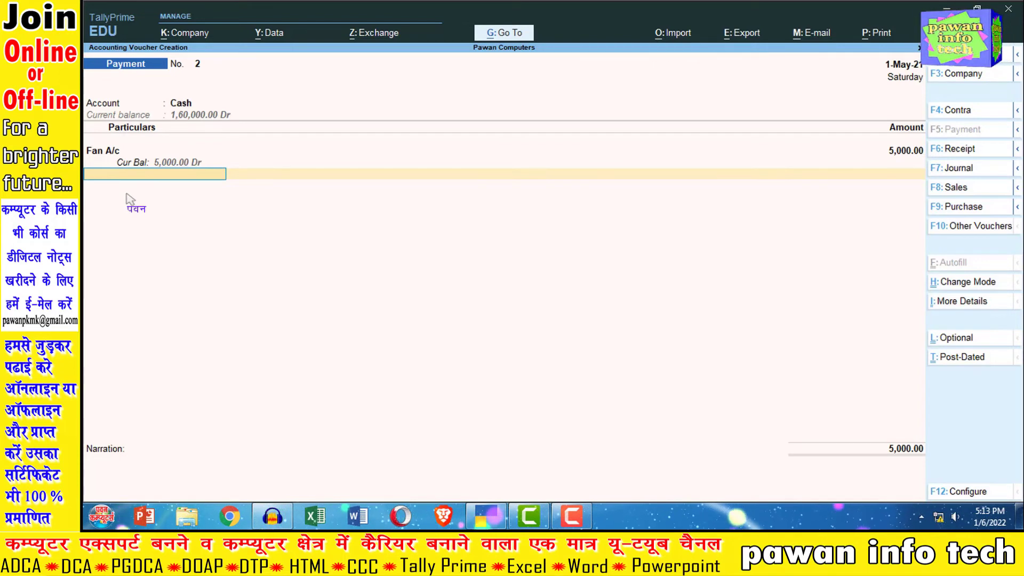
{"action": "key", "text": "Return"}
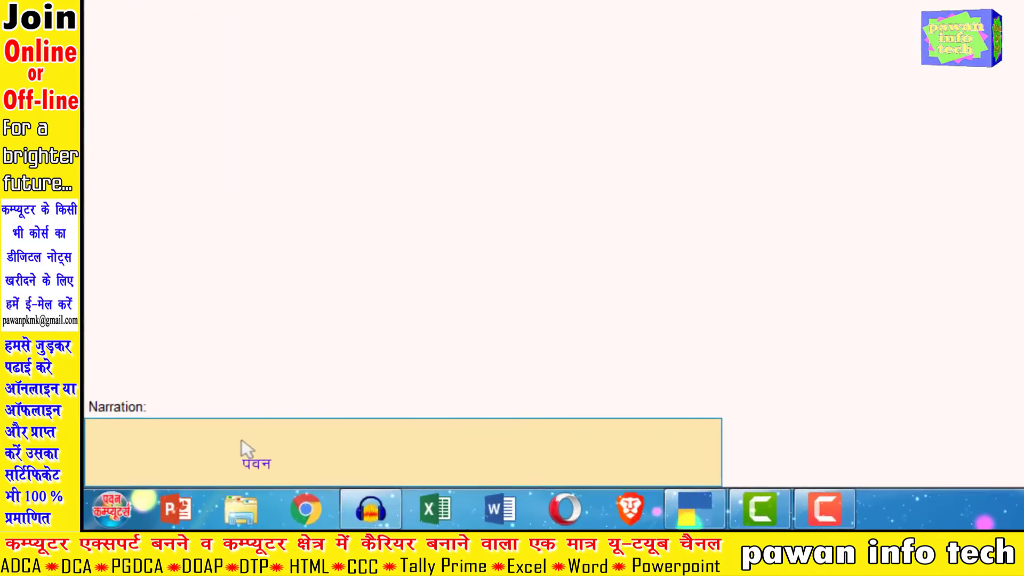
Step: Reuse the previous narration, edit it to "Being Cash Purchase Fan for office use.", and save the payment voucher
{"action": "key", "text": "ctrl+r"}
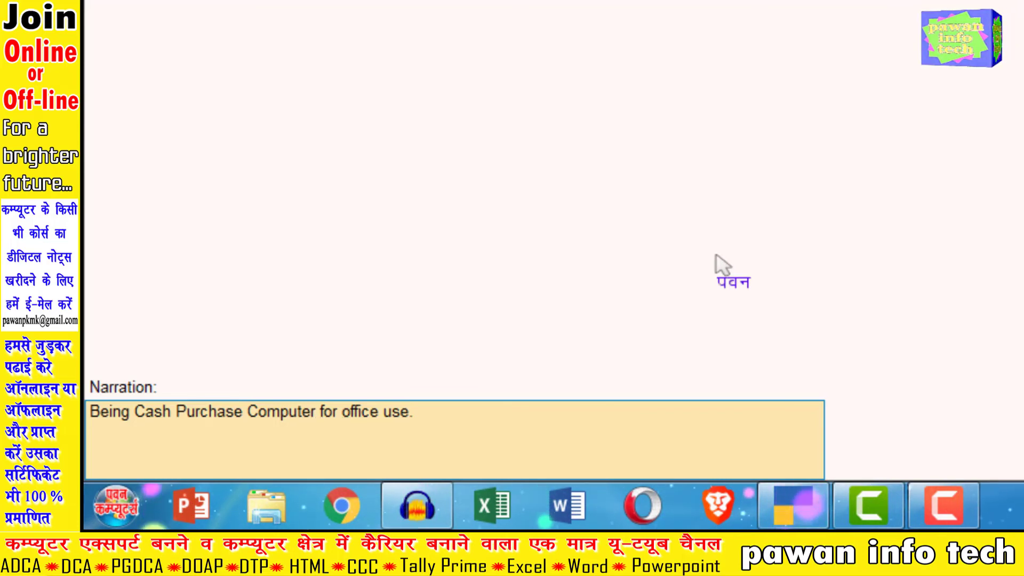
{"action": "key", "text": "BackSpace"}
{"action": "key", "text": "BackSpace"}
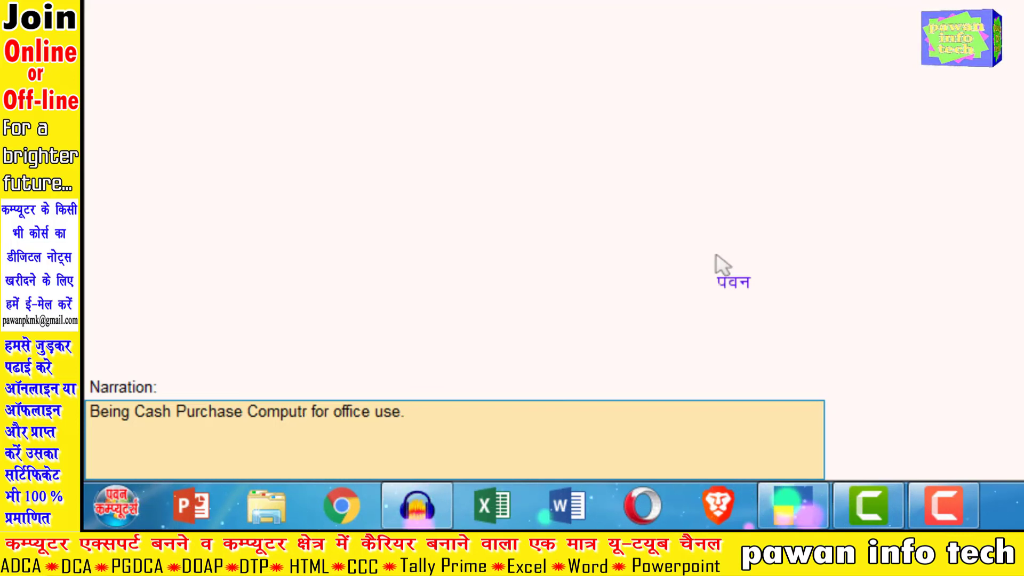
{"action": "key", "text": "BackSpace"}
{"action": "key", "text": "BackSpace"}
{"action": "key", "text": "BackSpace"}
{"action": "key", "text": "BackSpace"}
{"action": "key", "text": "BackSpace"}
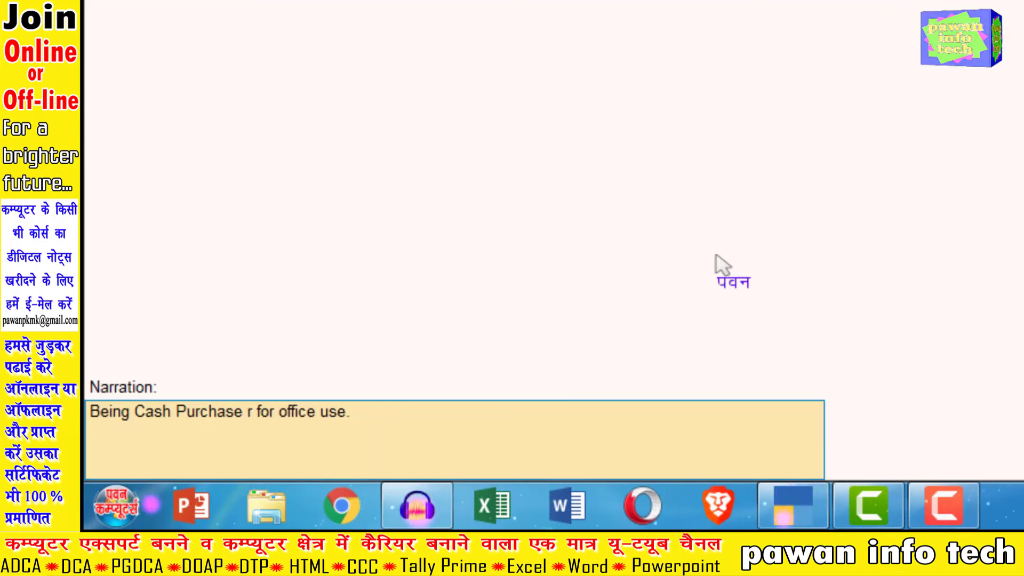
{"action": "key", "text": "Delete"}
{"action": "type", "text": "Fan"}
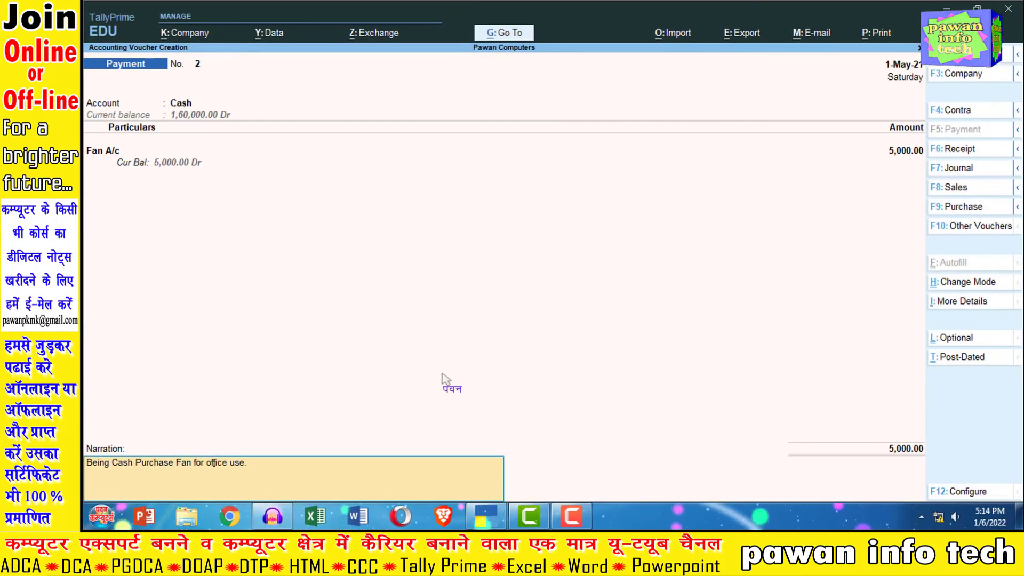
{"action": "key", "text": "Return"}
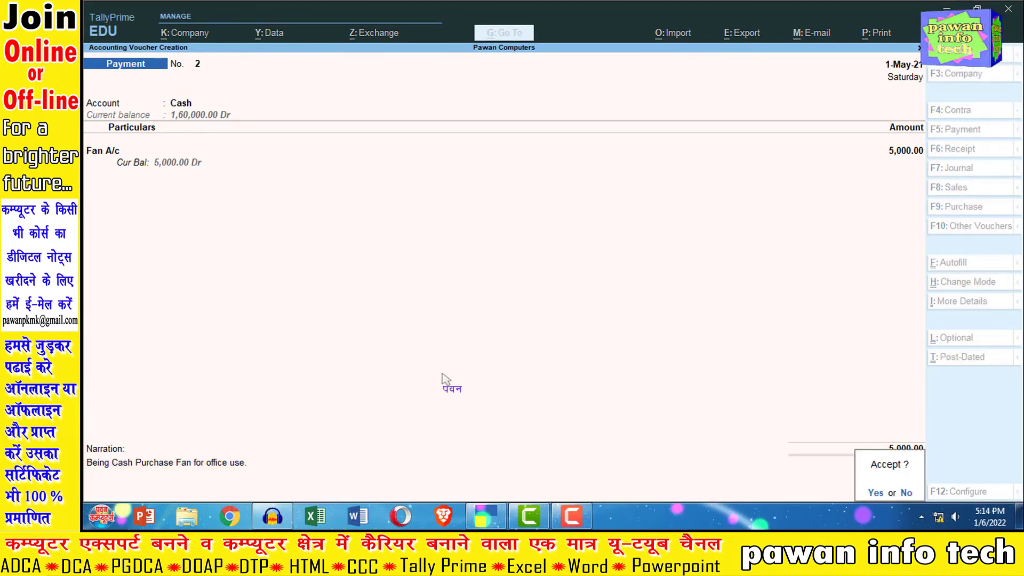
{"action": "key", "text": "Return"}
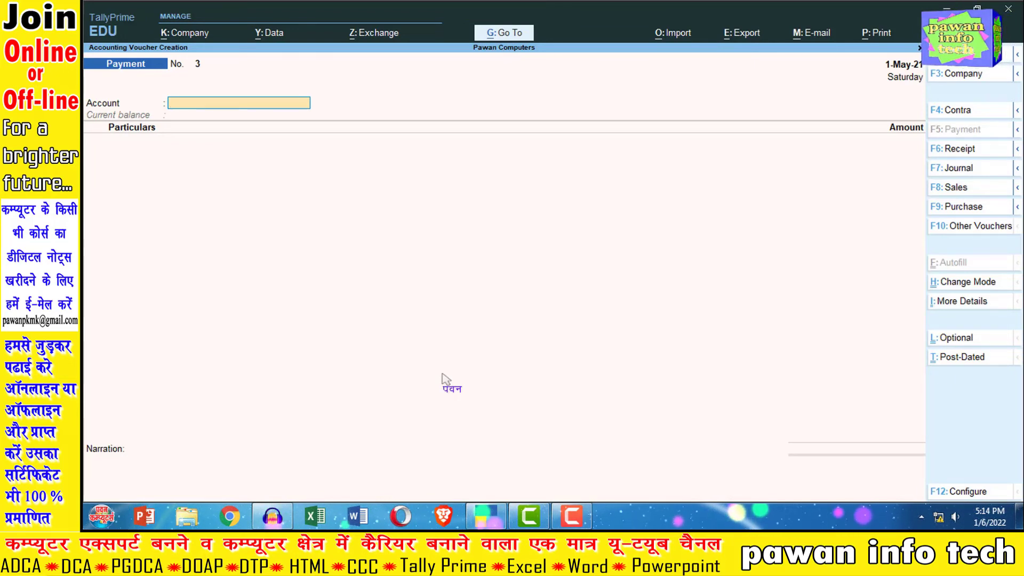
Step: Reopen the saved fan payment voucher to review it, and quit voucher entry back to the Gateway of Tally
{"action": "key", "text": "Page_Up"}
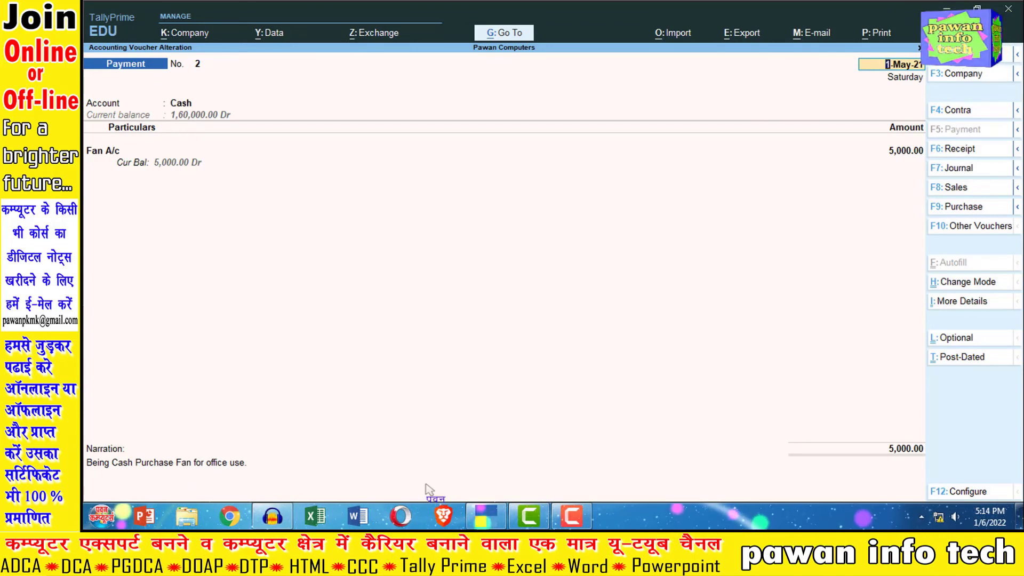
{"action": "key", "text": "Escape"}
{"action": "key", "text": "y"}
{"action": "key", "text": "Escape"}
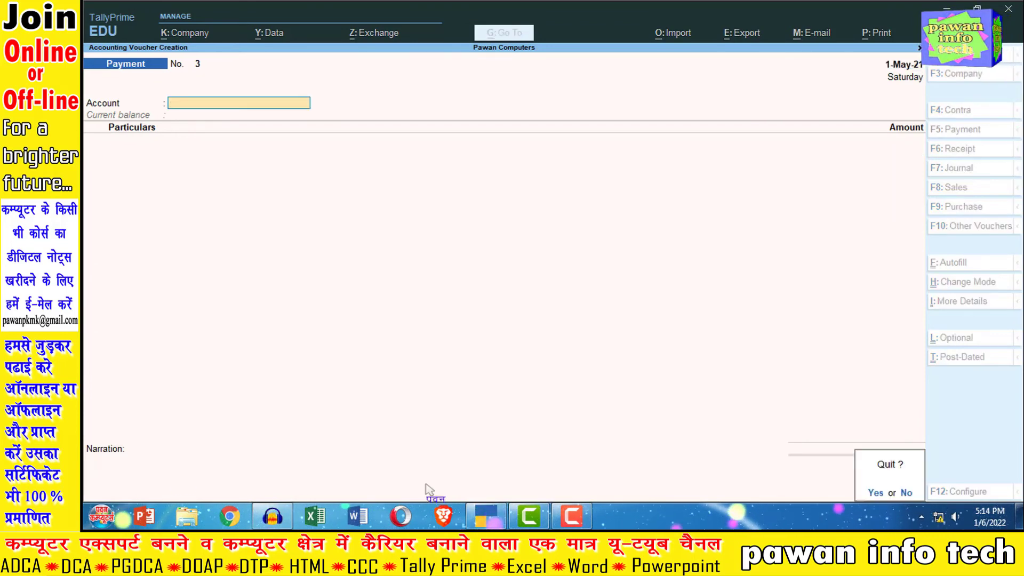
{"action": "key", "text": "y"}
Step: Open the Balance Sheet and show it in detailed form to check the fixed and current assets
{"action": "key", "text": "Down"}
{"action": "key", "text": "Down"}
{"action": "key", "text": "Down"}
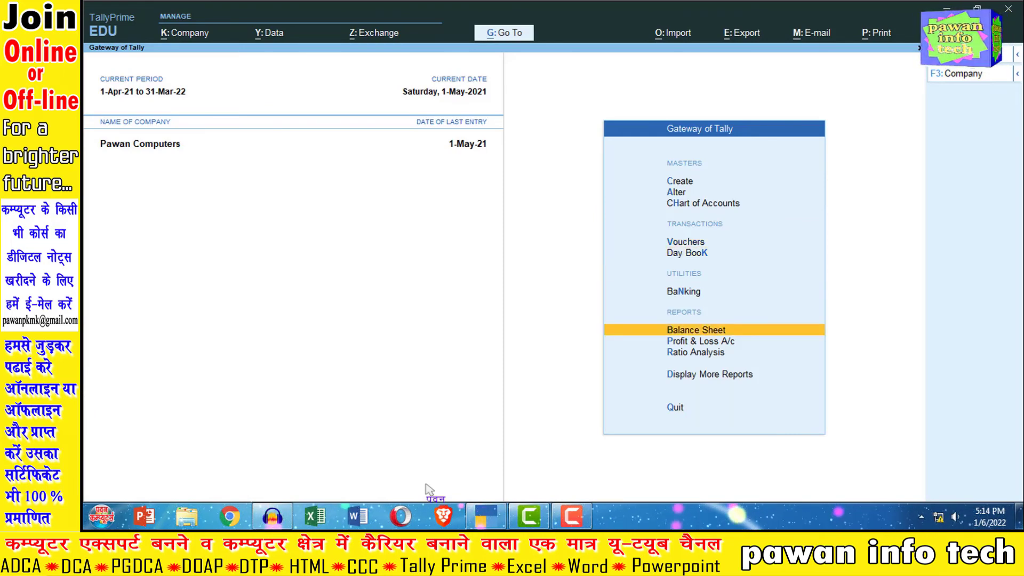
{"action": "key", "text": "Return"}
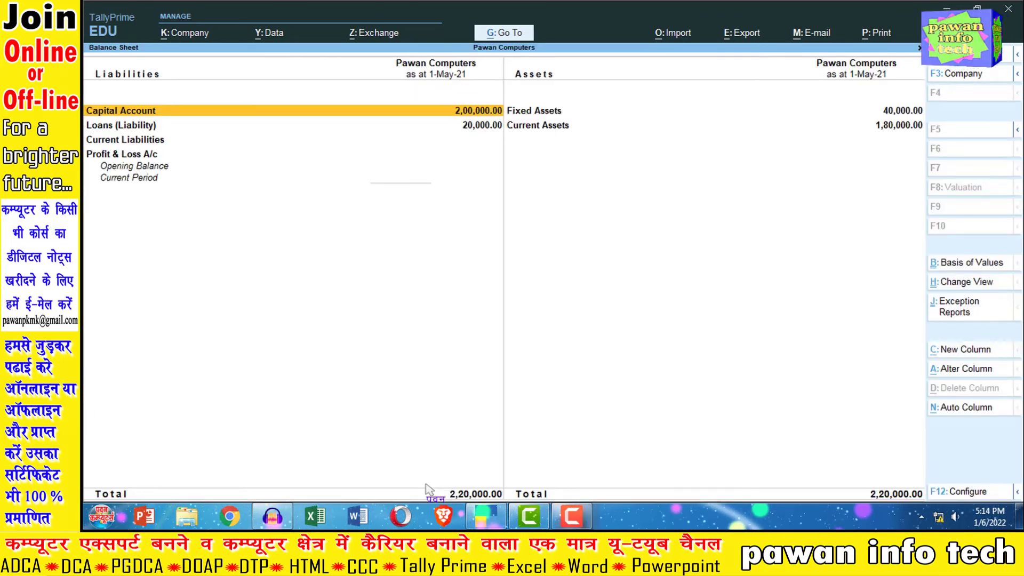
{"action": "key", "text": "alt+F5"}
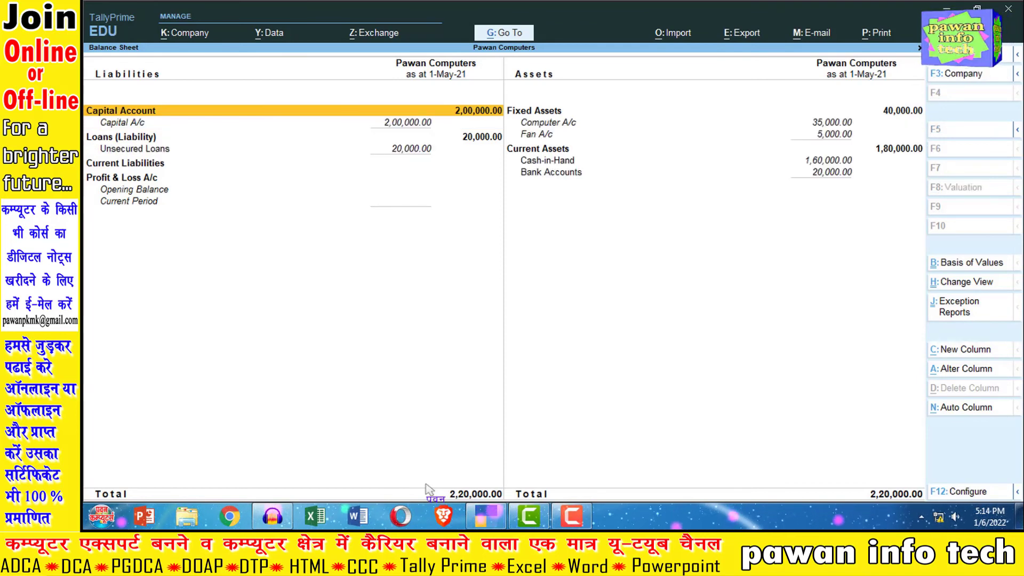